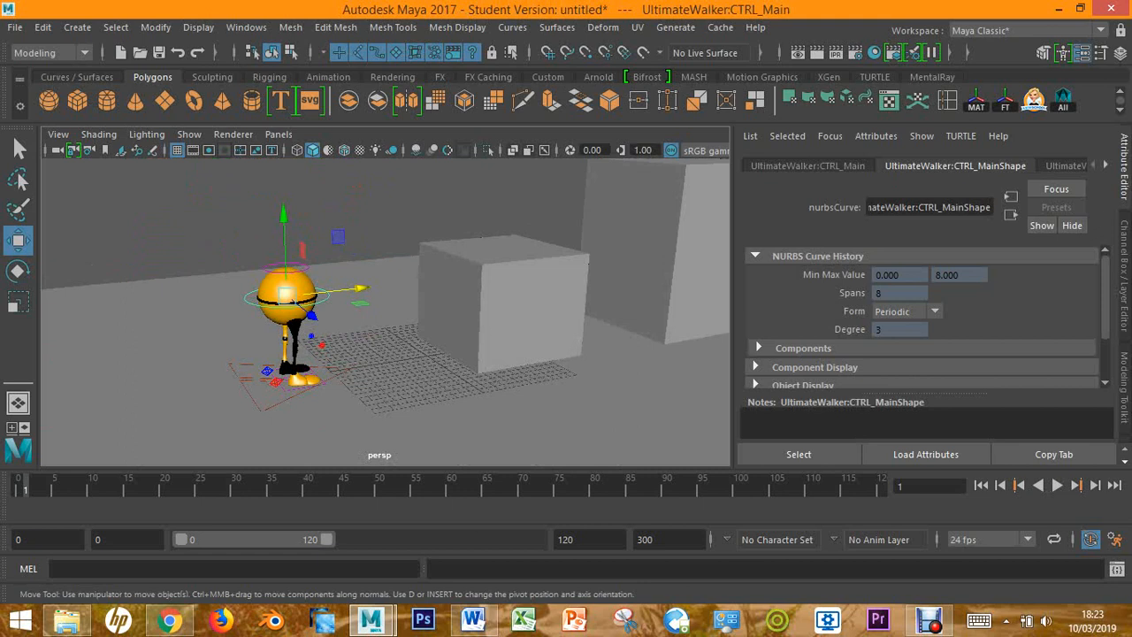
# Inspect the small box, the tall box and the ground plane beside the character, selecting each one in turn
pyautogui.keyDown('alt'); pyautogui.moveTo(619, 239); pyautogui.dragTo(484, 292, button='middle'); pyautogui.keyUp('alt')
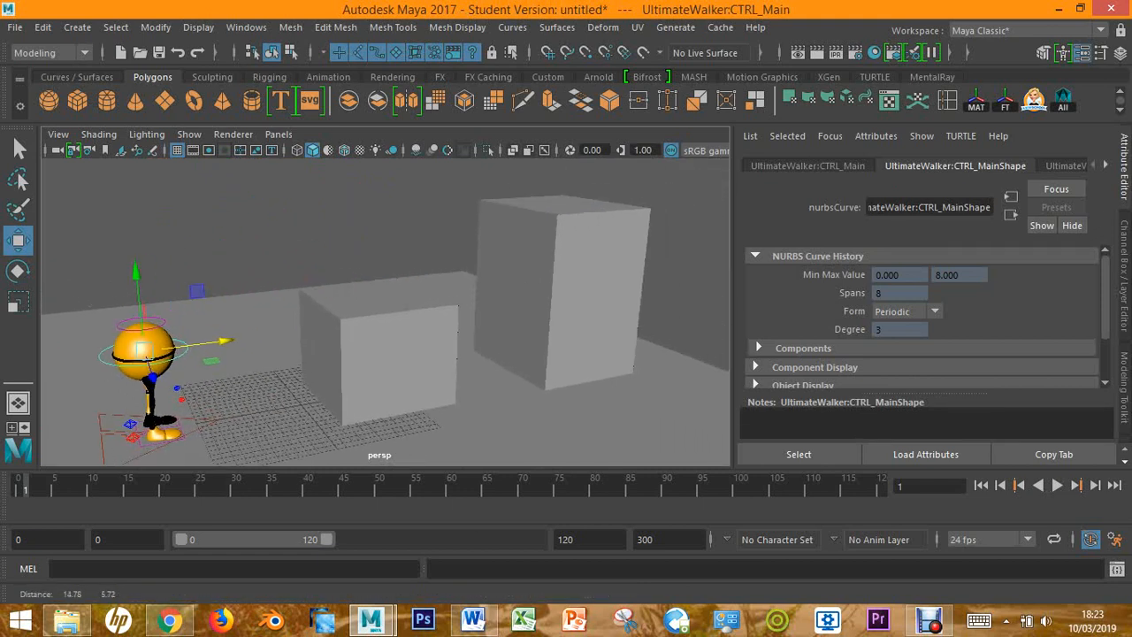
pyautogui.click(566, 291)
pyautogui.click(398, 362)
pyautogui.keyDown('alt'); pyautogui.moveTo(398, 363); pyautogui.dragTo(404, 290, button='middle'); pyautogui.keyUp('alt')
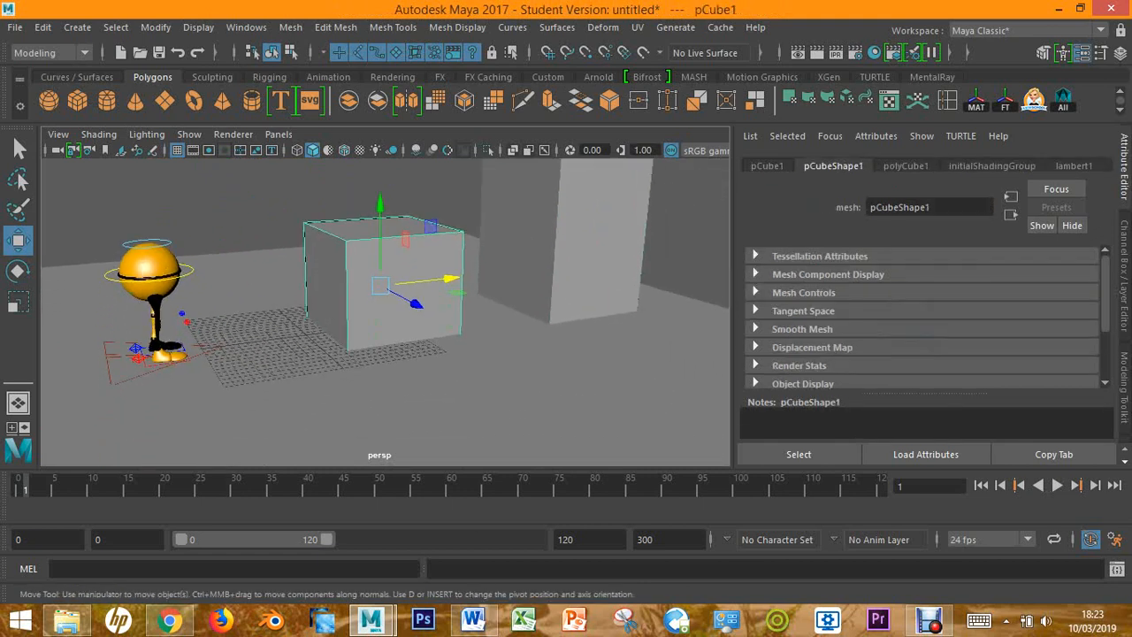
pyautogui.click(424, 394)
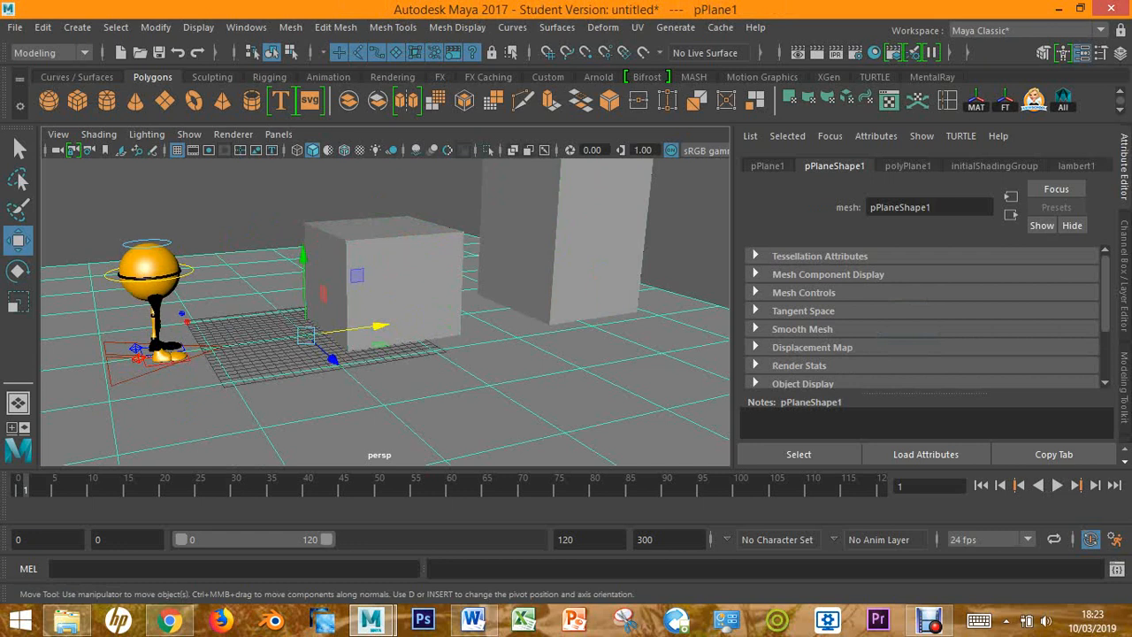
pyautogui.moveTo(386, 311)
pyautogui.keyDown('alt'); pyautogui.mouseDown()
pyautogui.moveTo(329, 297)
pyautogui.moveTo(487, 315)
pyautogui.moveTo(364, 301)
pyautogui.moveTo(398, 302)
pyautogui.mouseUp(); pyautogui.keyUp('alt')
pyautogui.click(400, 287)
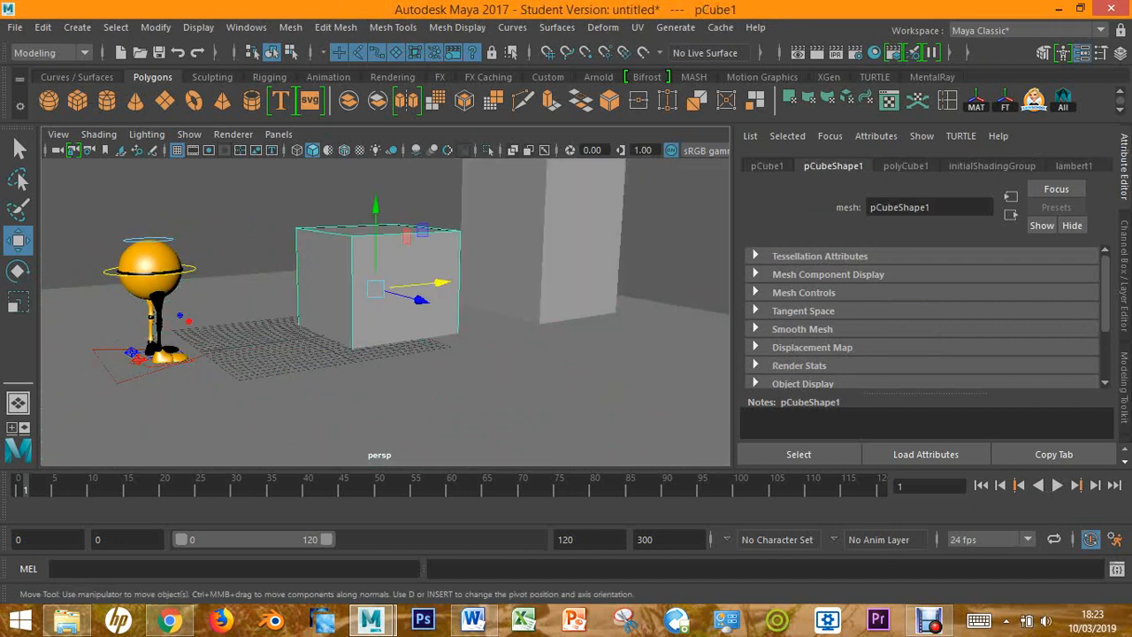
pyautogui.click(530, 257)
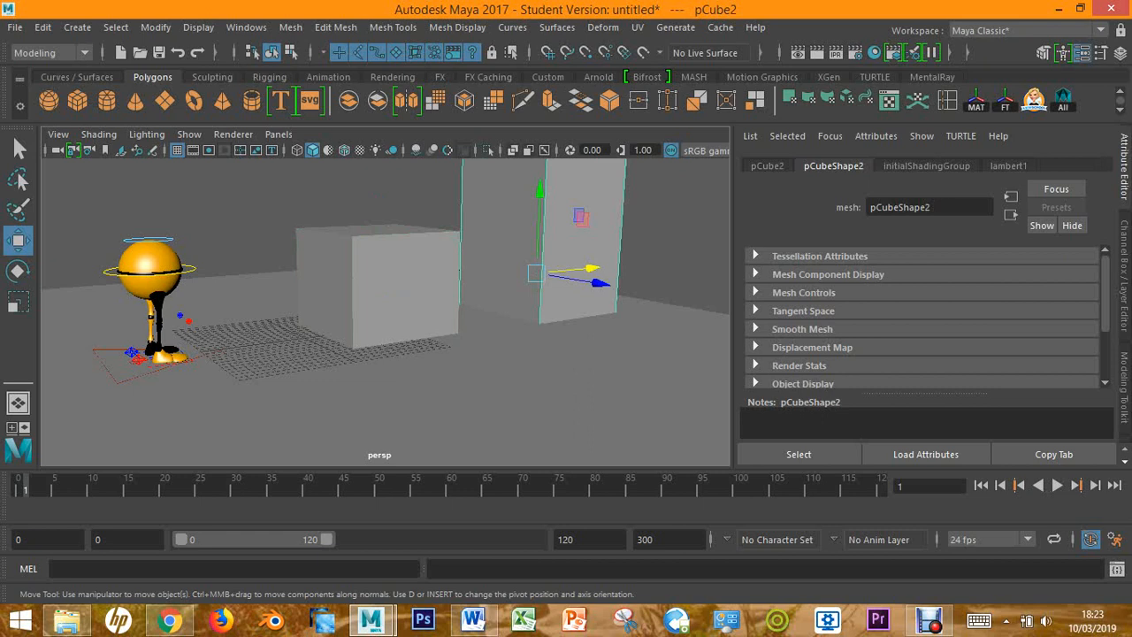
pyautogui.click(388, 289)
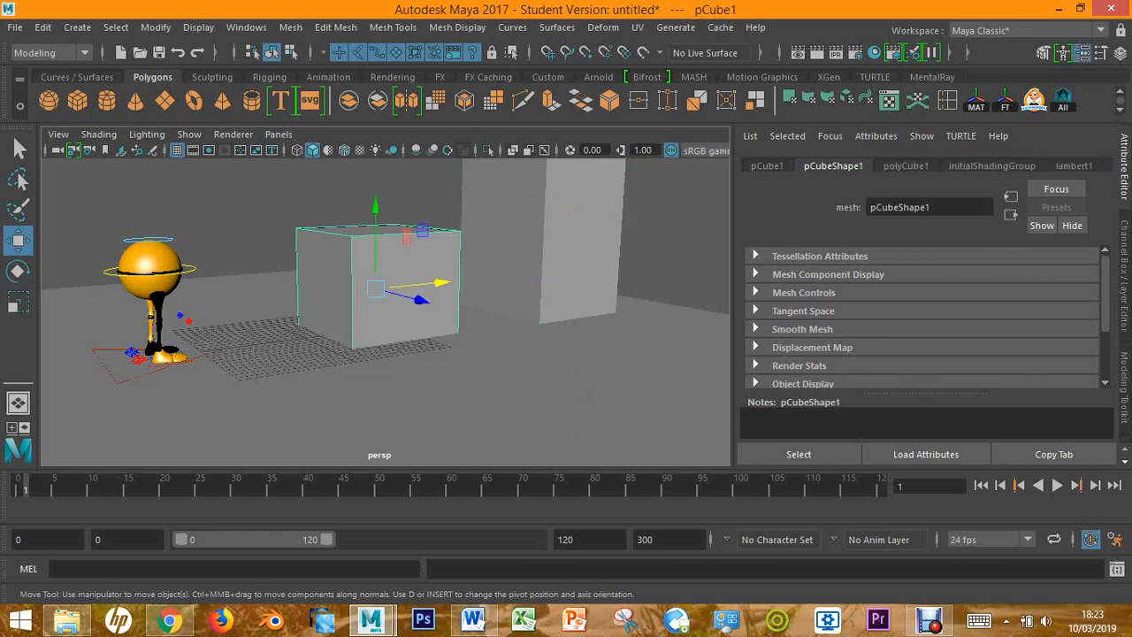
pyautogui.click(513, 243)
pyautogui.click(422, 261)
pyautogui.keyDown('alt'); pyautogui.moveTo(423, 231); pyautogui.dragTo(452, 289, button='middle'); pyautogui.keyUp('alt')
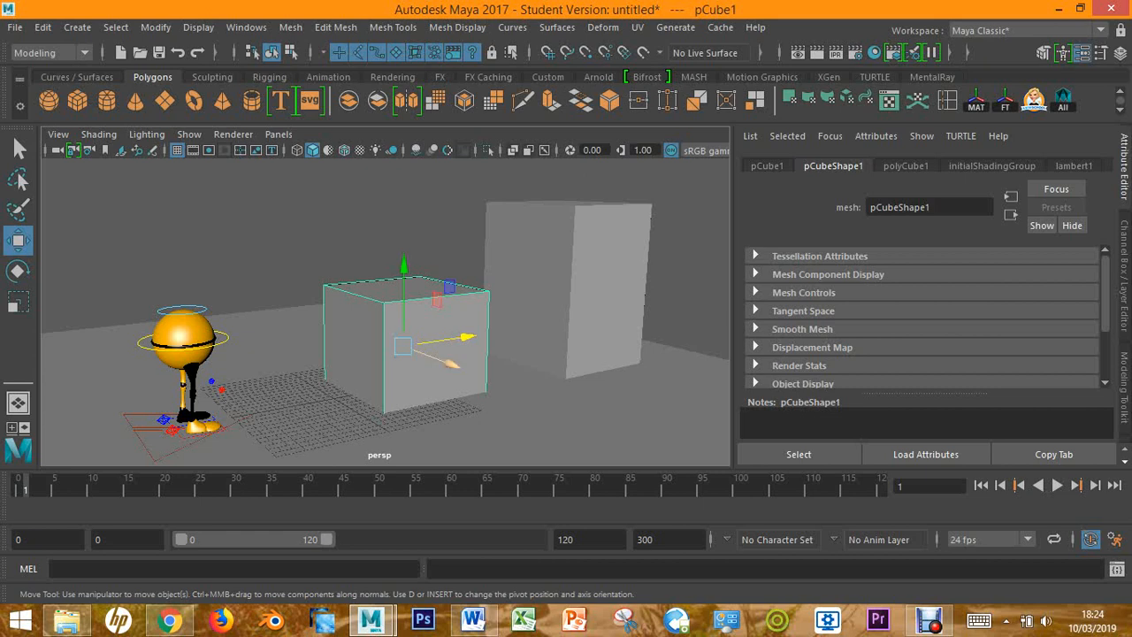
pyautogui.click(579, 296)
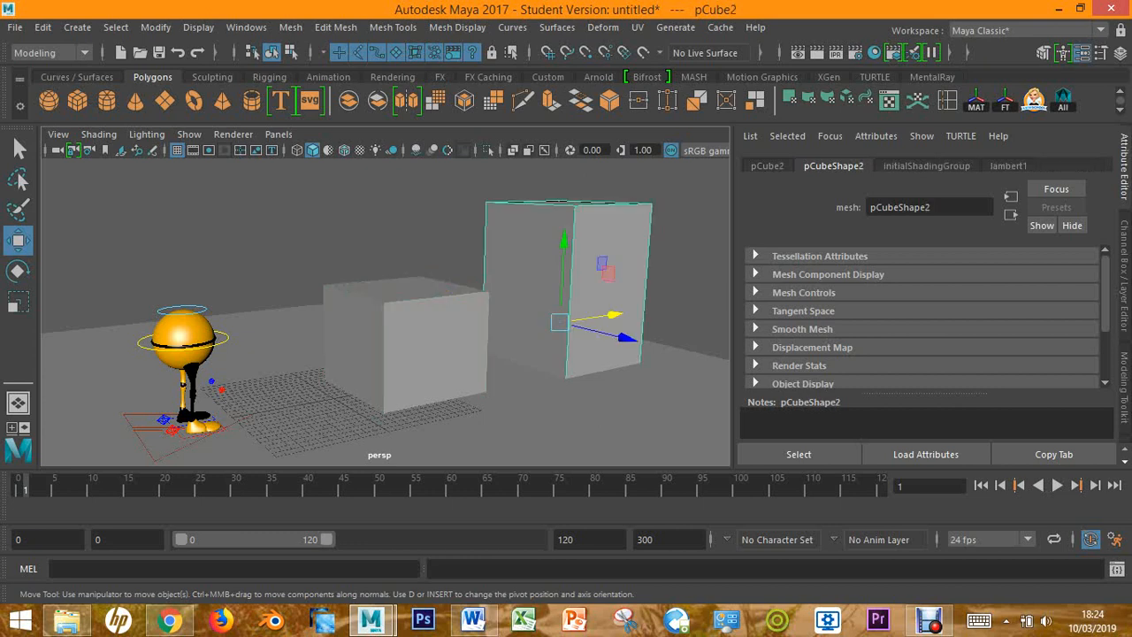
pyautogui.click(558, 416)
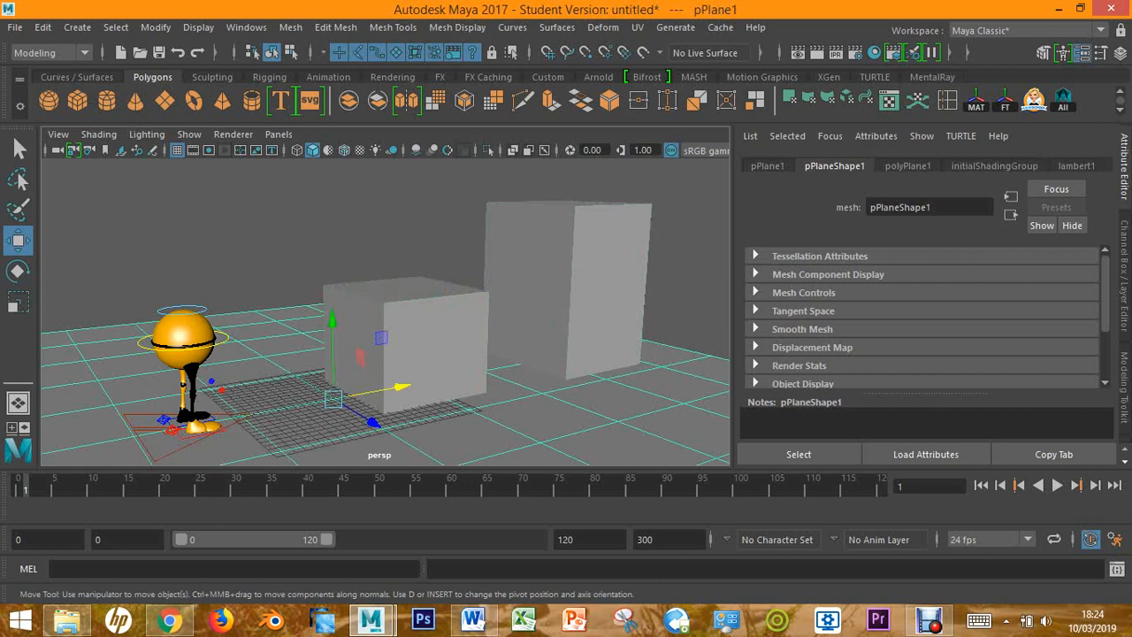
# Examine the lambert1 material attributes of the ground plane
pyautogui.hotkey('ctrl', 'a')
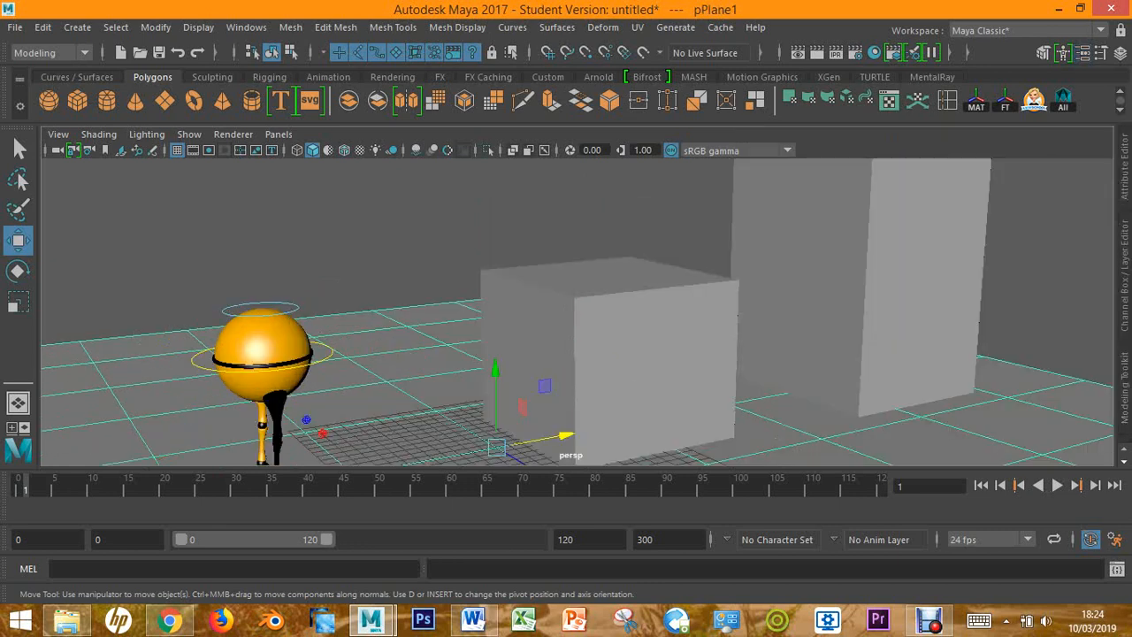
pyautogui.hotkey('ctrl', 'a')
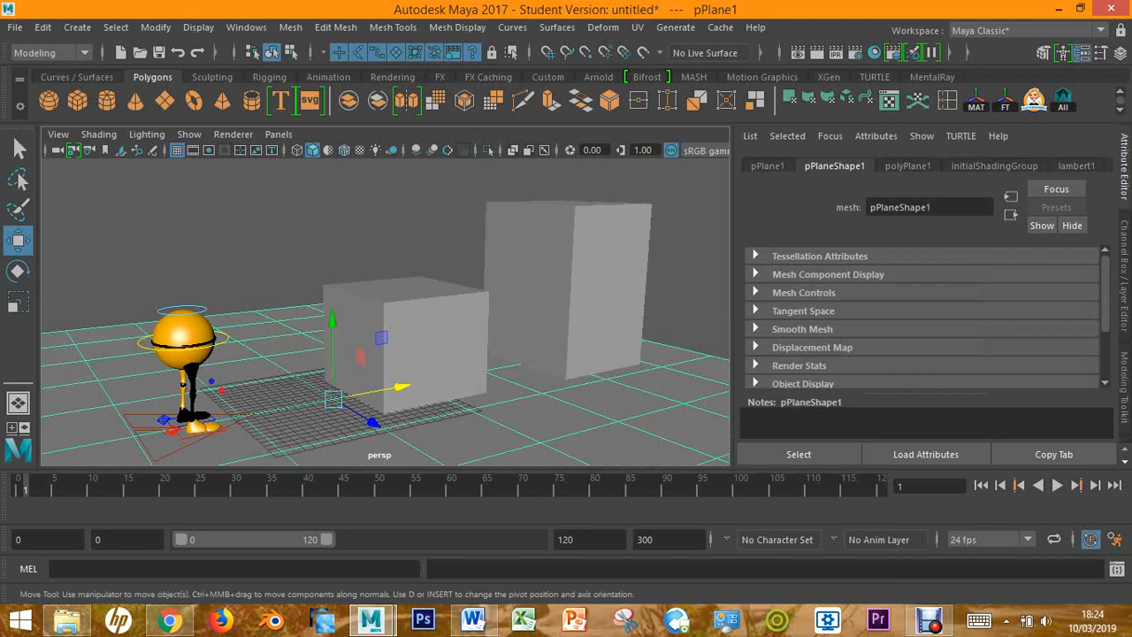
pyautogui.click(1077, 166)
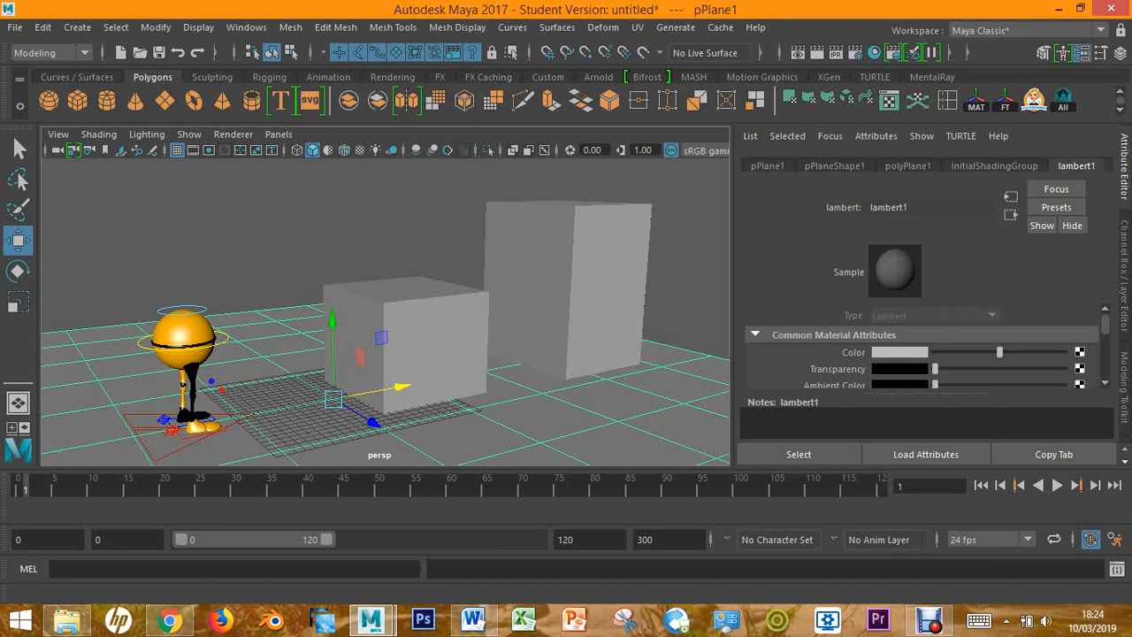
pyautogui.scroll(-2, 923, 353)
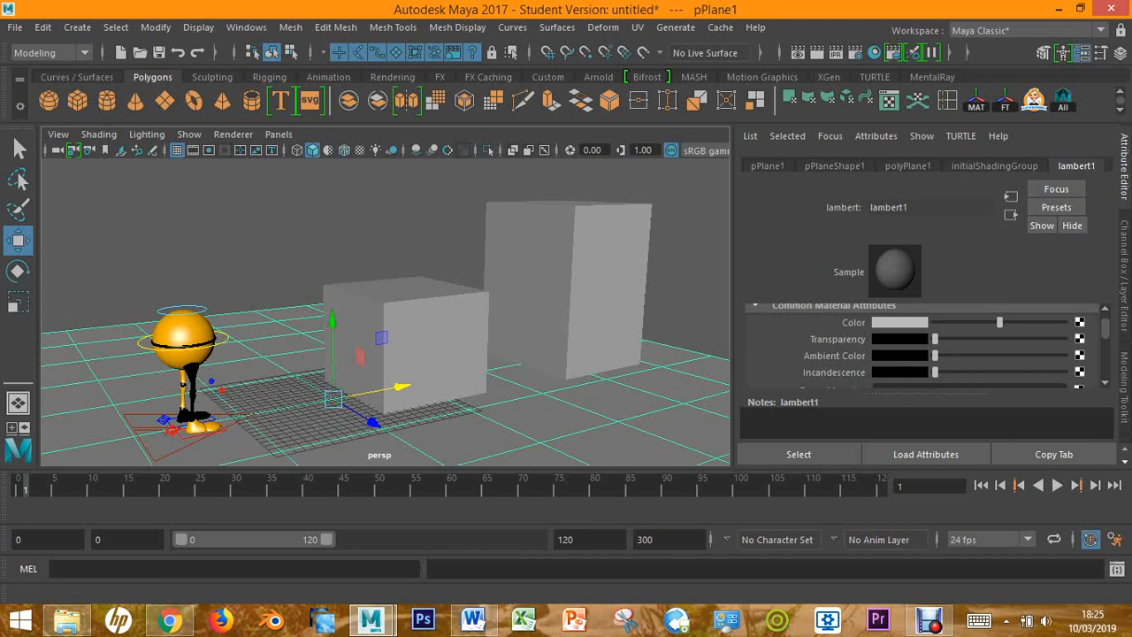
# Select the small cube and set the colour of its lambert1 material to green
pyautogui.click(436, 347)
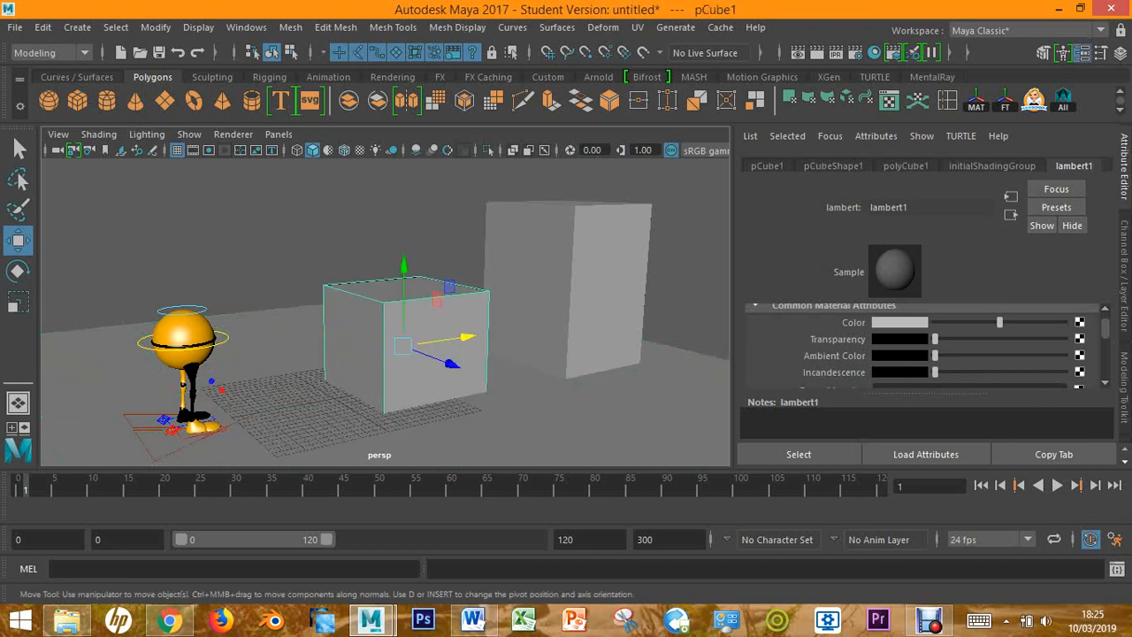
pyautogui.moveTo(435, 346)
pyautogui.keyDown('alt'); pyautogui.mouseDown()
pyautogui.moveTo(433, 310)
pyautogui.moveTo(428, 346)
pyautogui.mouseUp(); pyautogui.keyUp('alt')
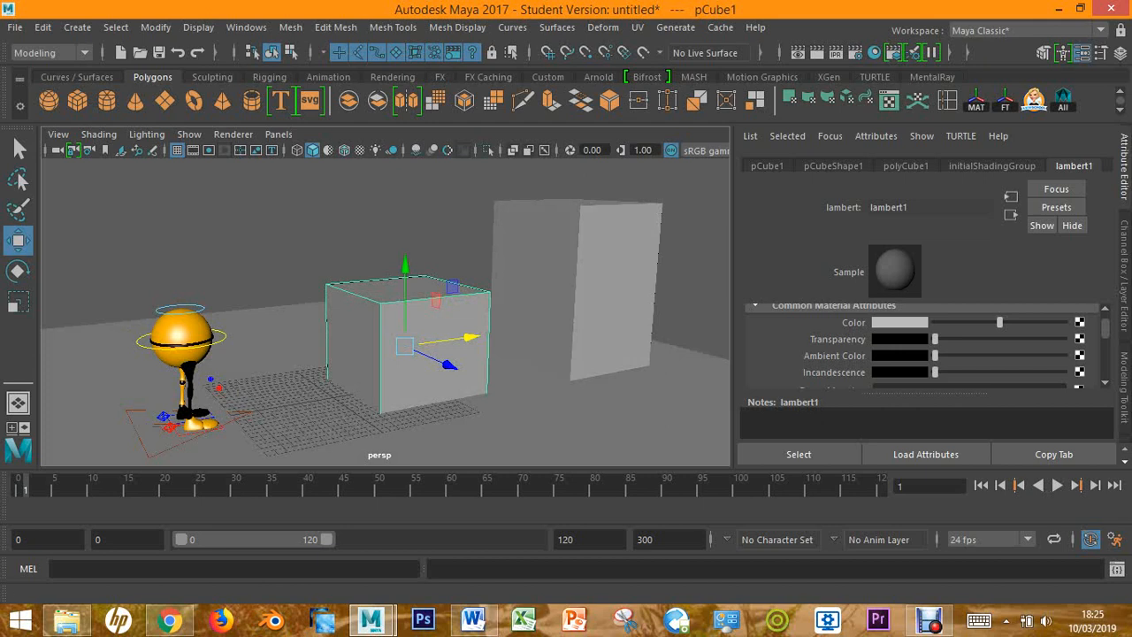
pyautogui.click(896, 323)
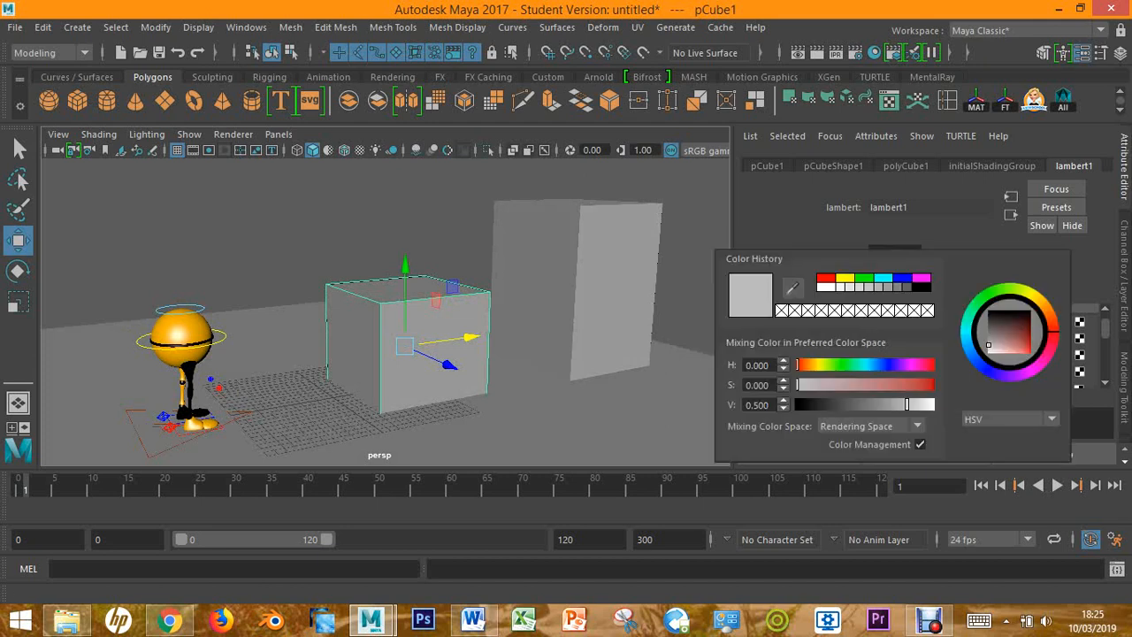
pyautogui.click(864, 278)
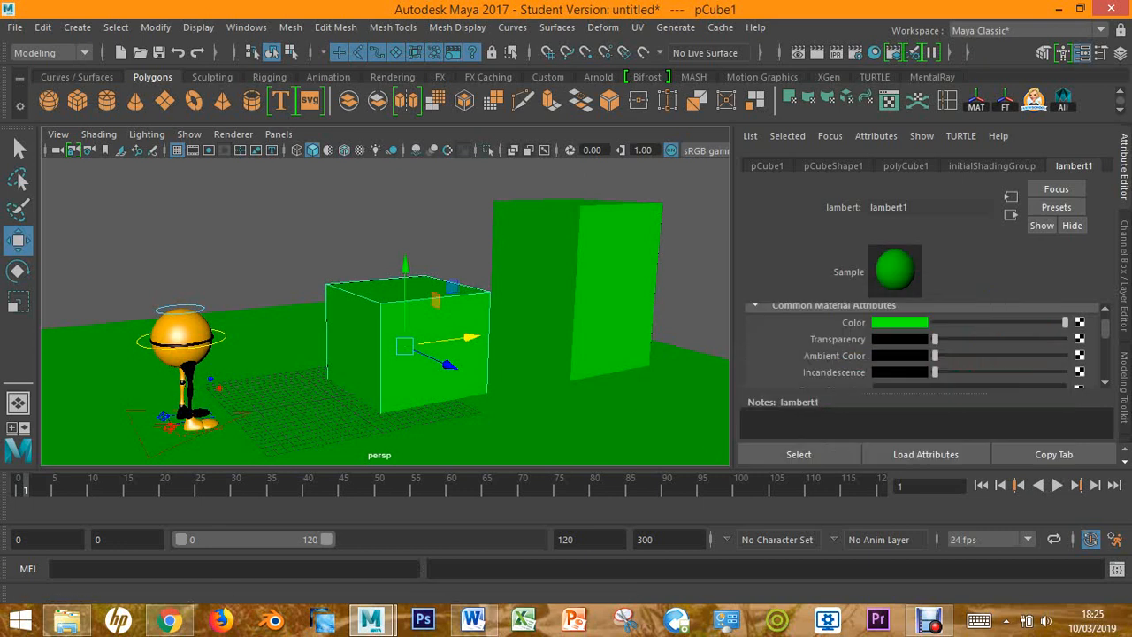
# Create a polygon cylinder, raise it about 16.8 cm along Y and enlarge it uniformly
pyautogui.moveTo(354, 310)
pyautogui.keyDown('alt'); pyautogui.mouseDown()
pyautogui.moveTo(416, 290)
pyautogui.moveTo(487, 230)
pyautogui.moveTo(566, 287)
pyautogui.moveTo(681, 296)
pyautogui.moveTo(363, 300)
pyautogui.mouseUp(); pyautogui.keyUp('alt')
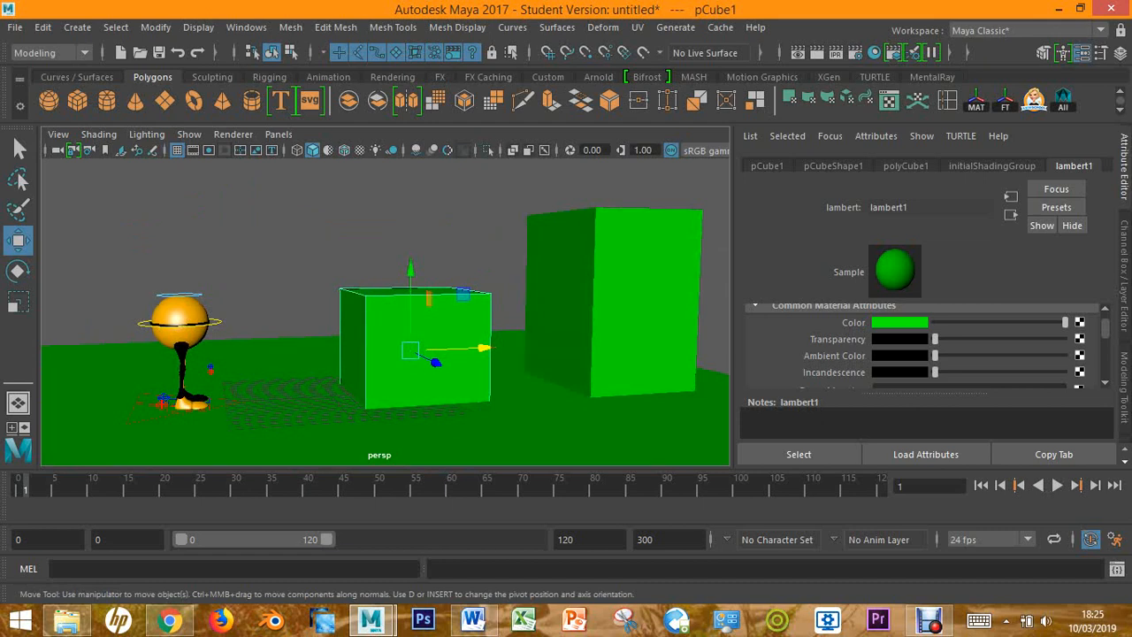
pyautogui.click(106, 100)
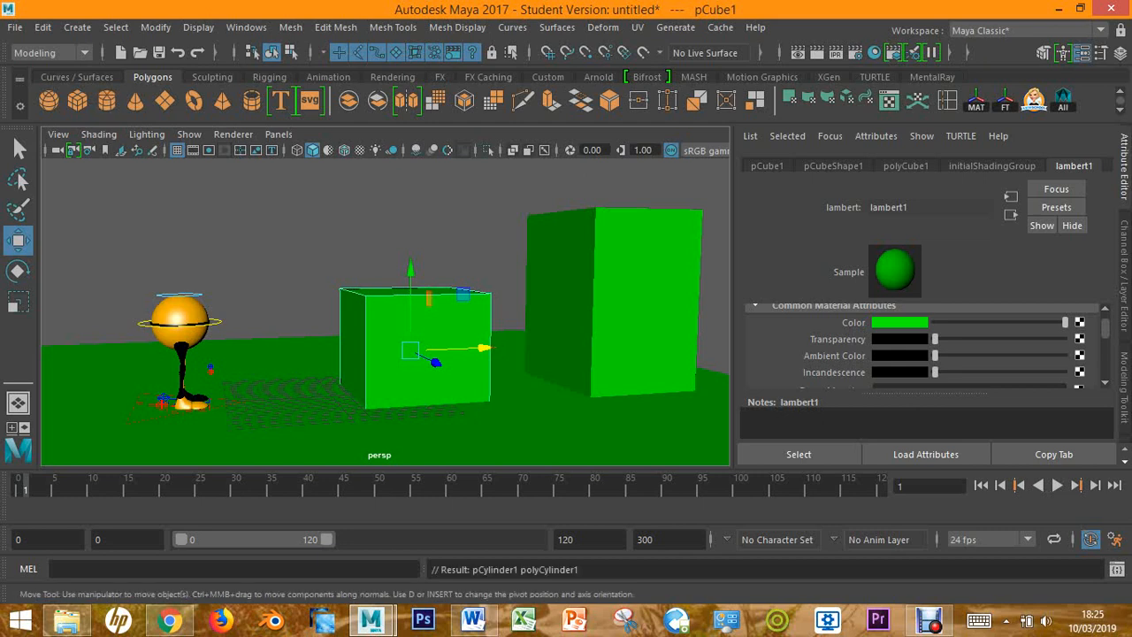
pyautogui.moveTo(331, 316); pyautogui.dragTo(330, 169)
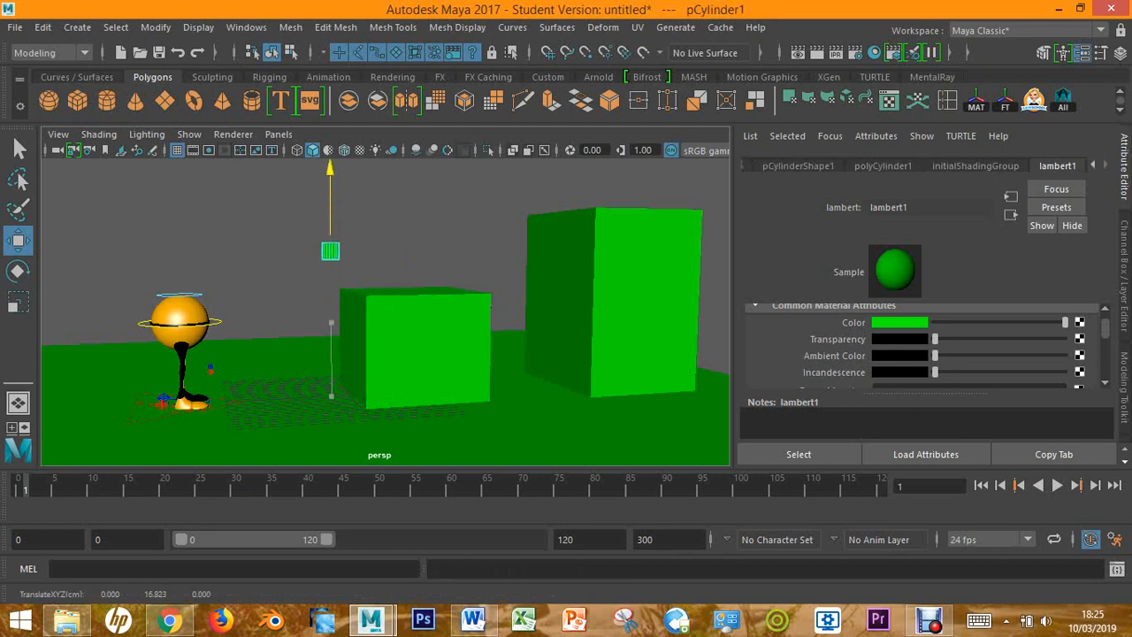
pyautogui.press('r')
pyautogui.moveTo(329, 251); pyautogui.dragTo(460, 251)
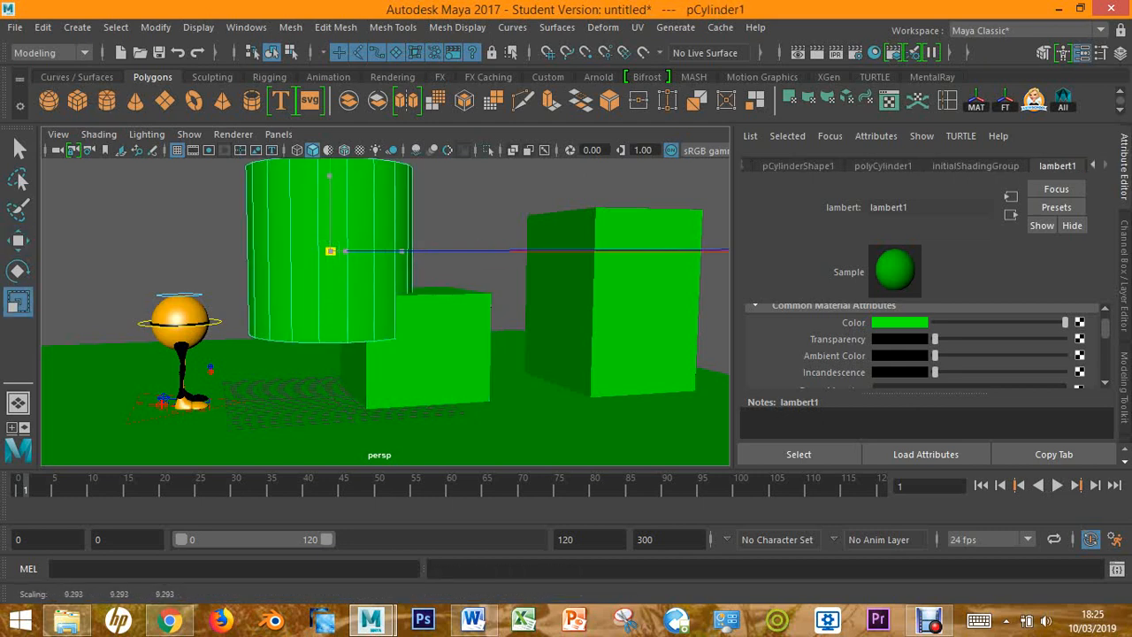
# Create a polygon cone, move it about -13.1 cm along X and raise it above the character
pyautogui.click(135, 100)
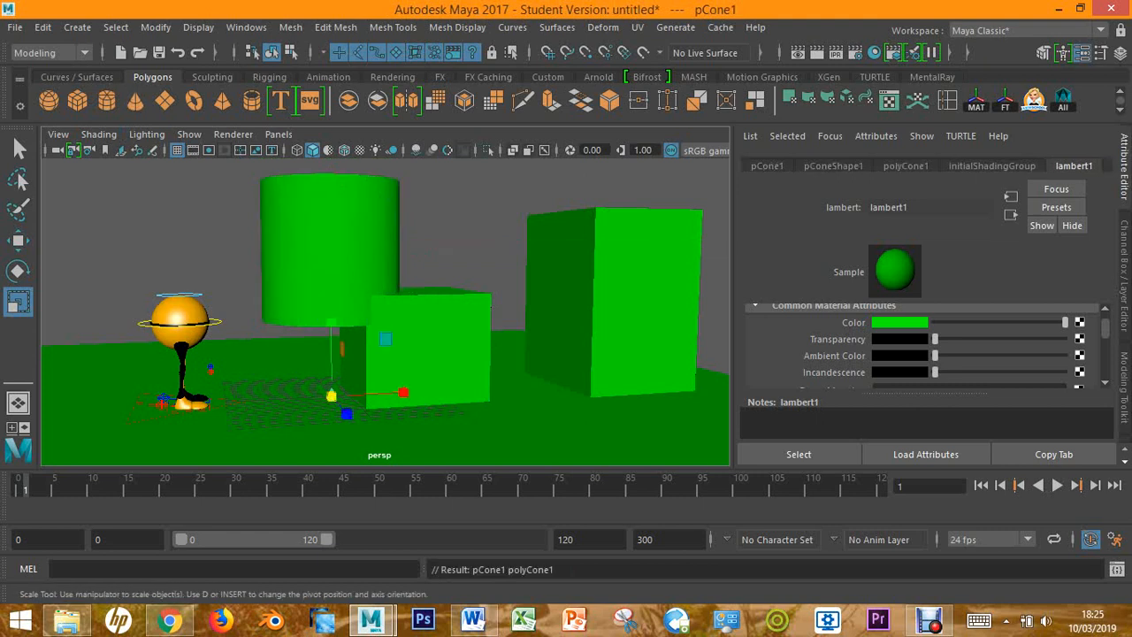
pyautogui.press('w')
pyautogui.moveTo(380, 394); pyautogui.dragTo(265, 401)
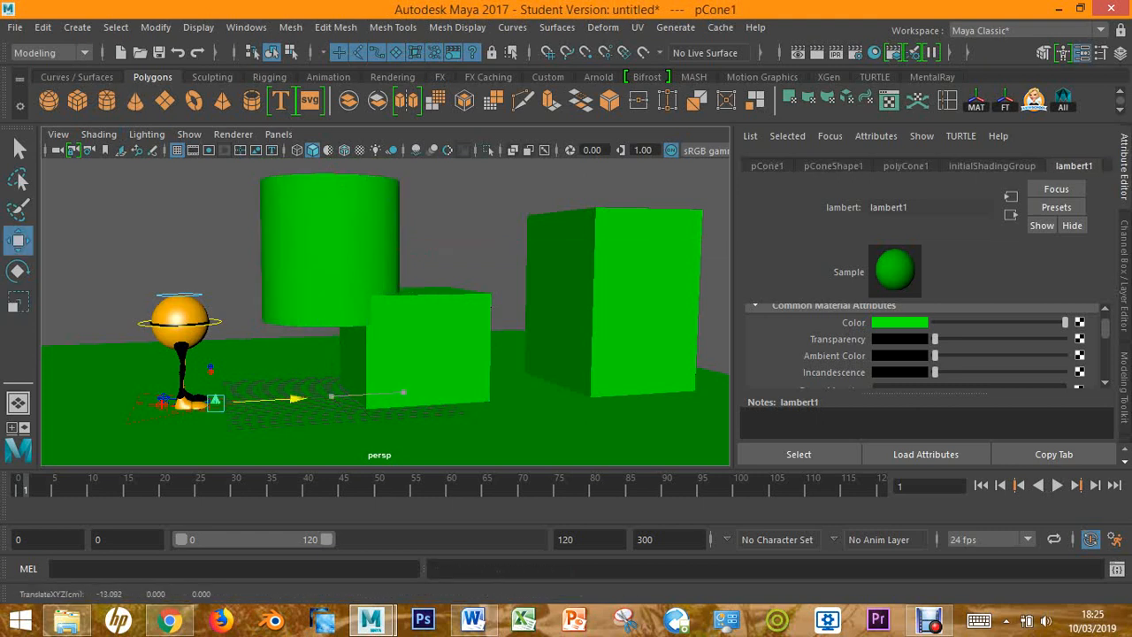
pyautogui.moveTo(214, 354); pyautogui.dragTo(210, 168)
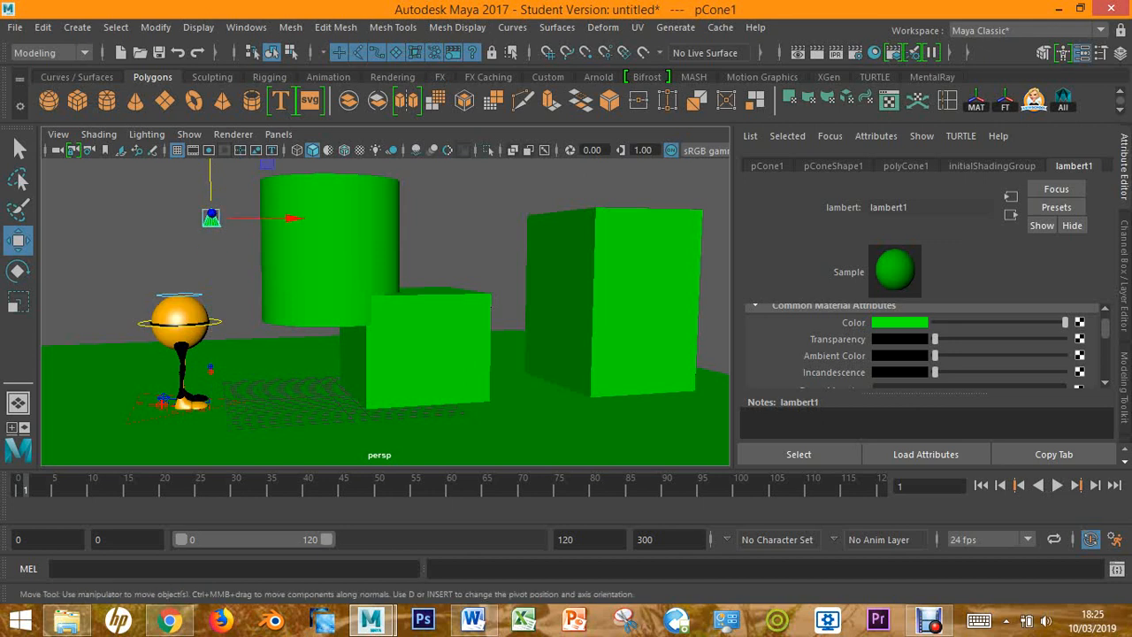
# Undo the cone and cylinder additions and the green colour change on lambert1
pyautogui.hotkey('ctrl', 'z')
pyautogui.hotkey('ctrl', 'z')
pyautogui.hotkey('ctrl', 'z')
pyautogui.hotkey('ctrl', 'z')
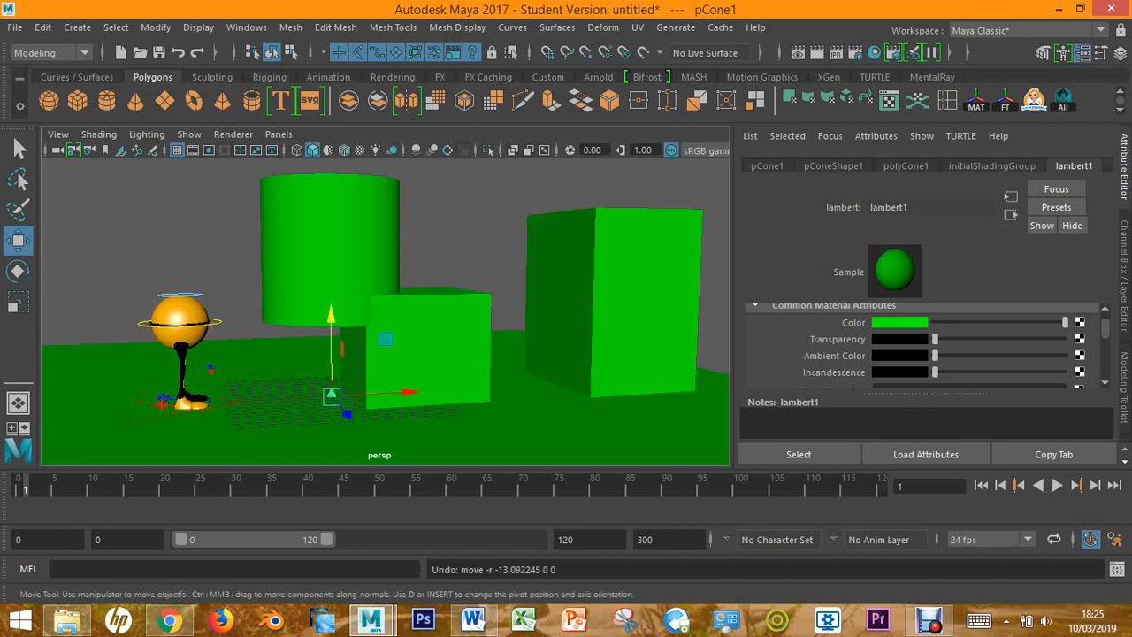
pyautogui.hotkey('ctrl', 'z')
pyautogui.hotkey('ctrl', 'z')
pyautogui.hotkey('ctrl', 'z')
pyautogui.hotkey('ctrl', 'z')
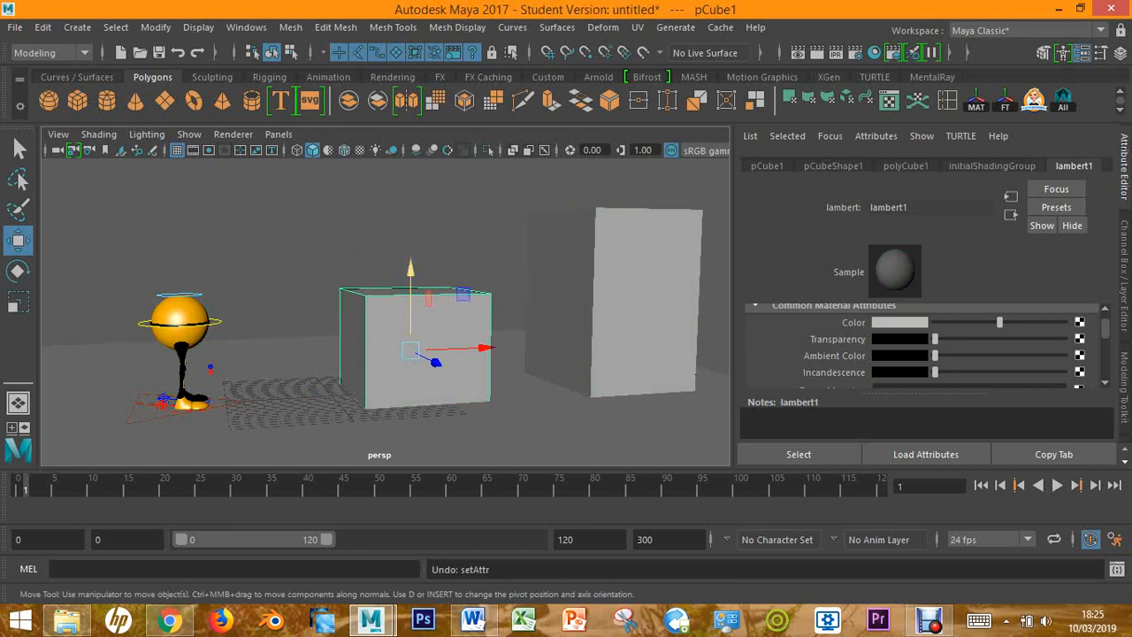
# Assign a new Blinn material to the small cube
pyautogui.keyDown('alt'); pyautogui.moveTo(442, 336); pyautogui.dragTo(452, 363); pyautogui.keyUp('alt')
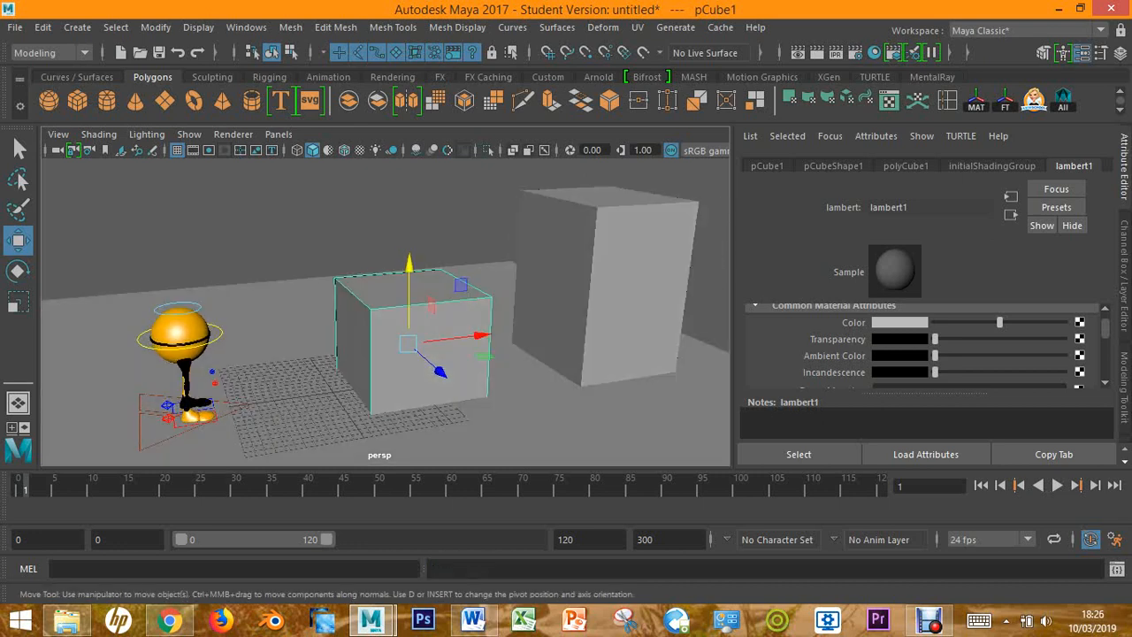
pyautogui.click(424, 221)
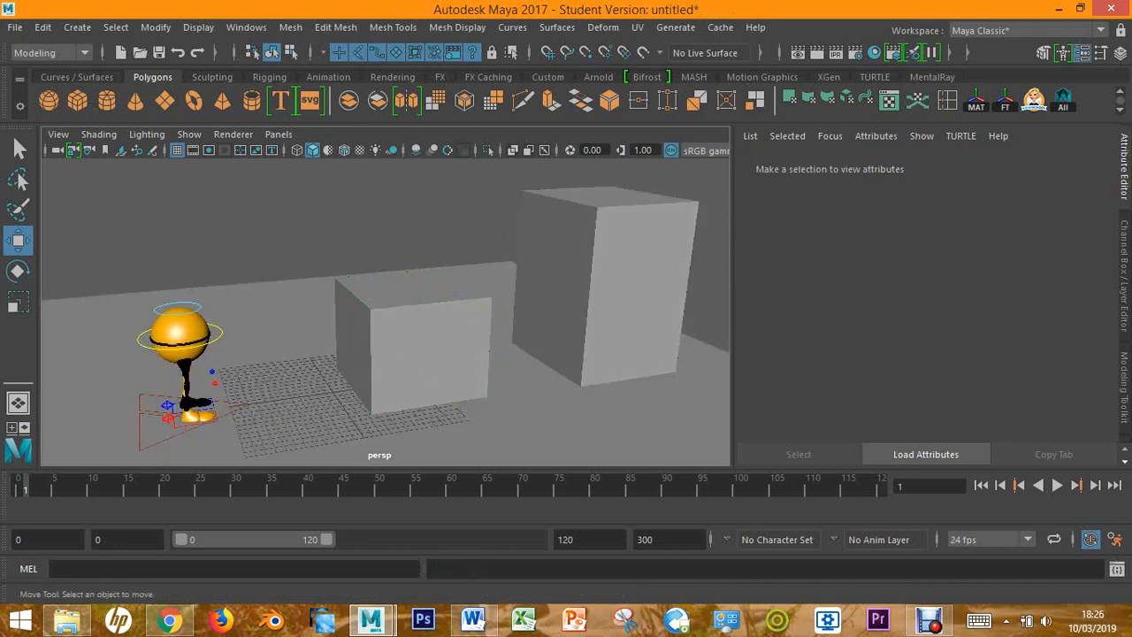
pyautogui.click(419, 346)
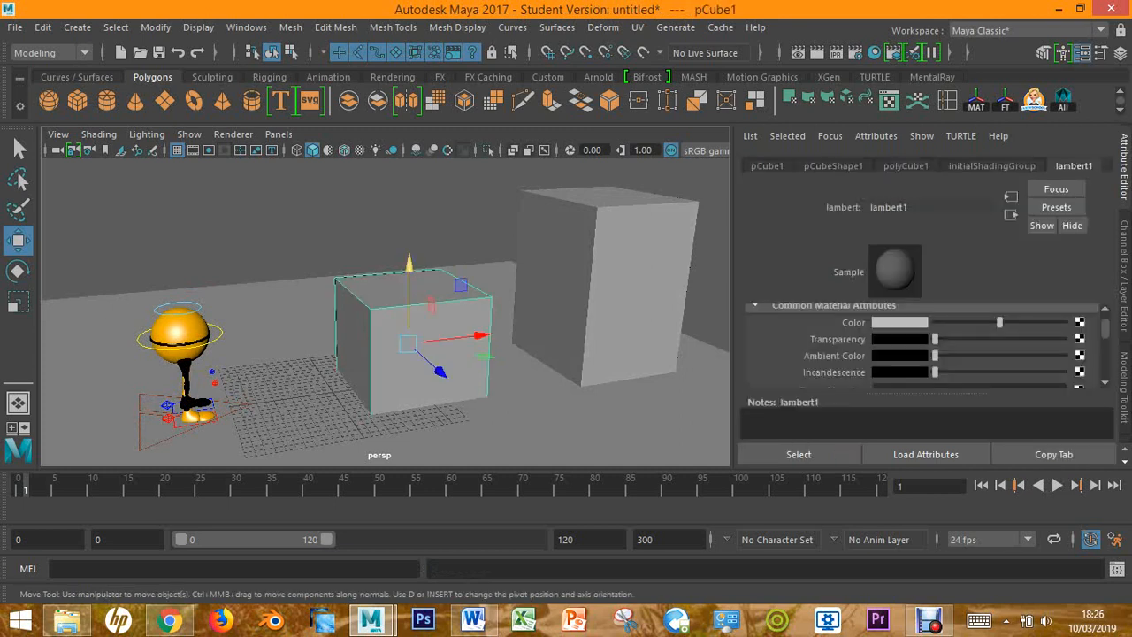
pyautogui.keyDown('alt'); pyautogui.moveTo(408, 343); pyautogui.dragTo(492, 358); pyautogui.keyUp('alt')
pyautogui.scroll(4, 478, 354)
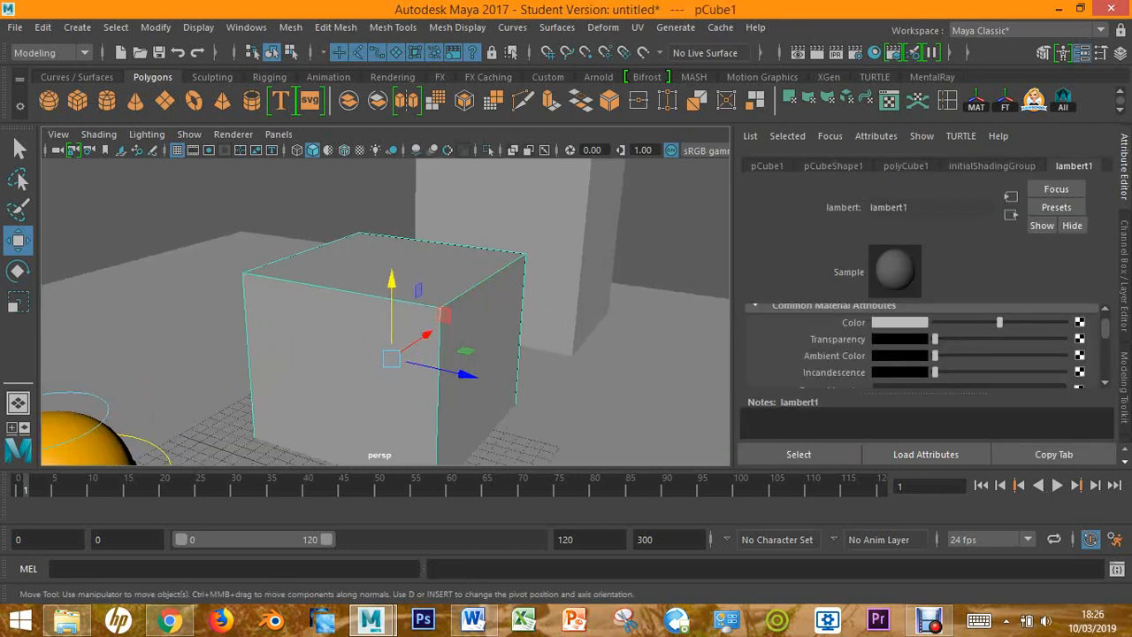
pyautogui.keyDown('alt'); pyautogui.moveTo(419, 340); pyautogui.dragTo(383, 327); pyautogui.keyUp('alt')
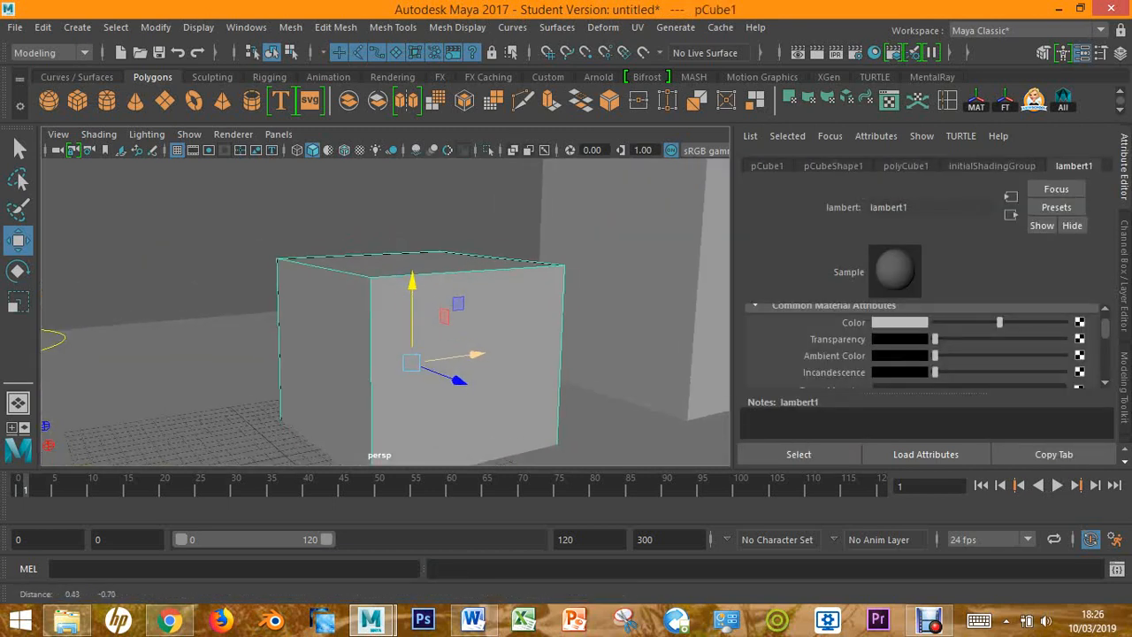
pyautogui.keyDown('alt'); pyautogui.moveTo(384, 326); pyautogui.dragTo(355, 304, button='middle'); pyautogui.keyUp('alt')
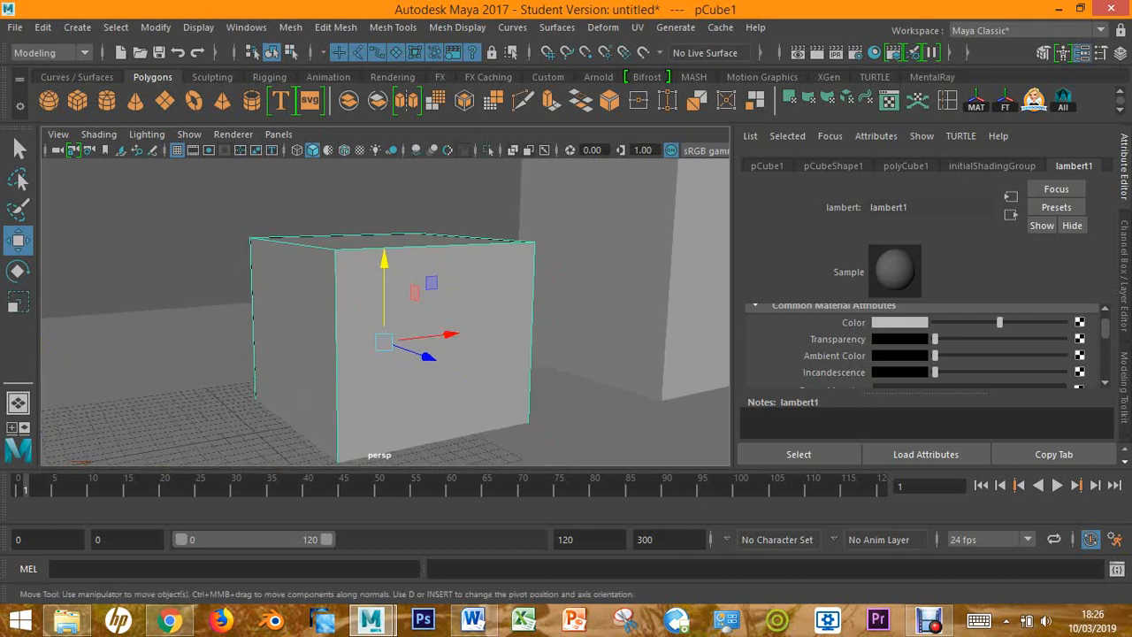
pyautogui.rightClick(365, 305)
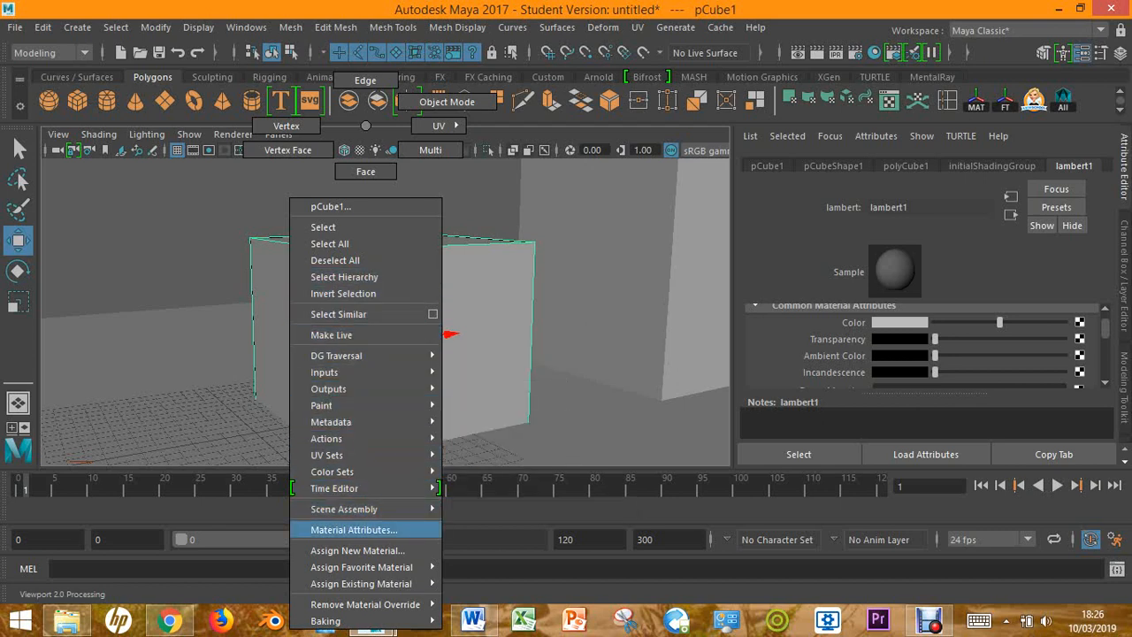
pyautogui.click(357, 550)
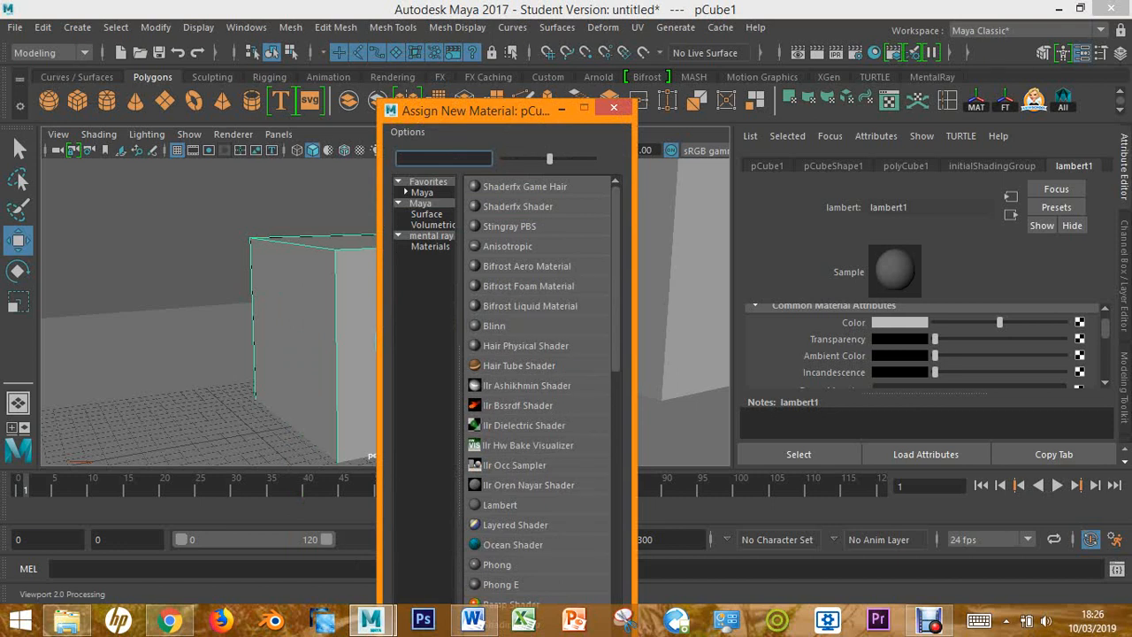
pyautogui.click(494, 326)
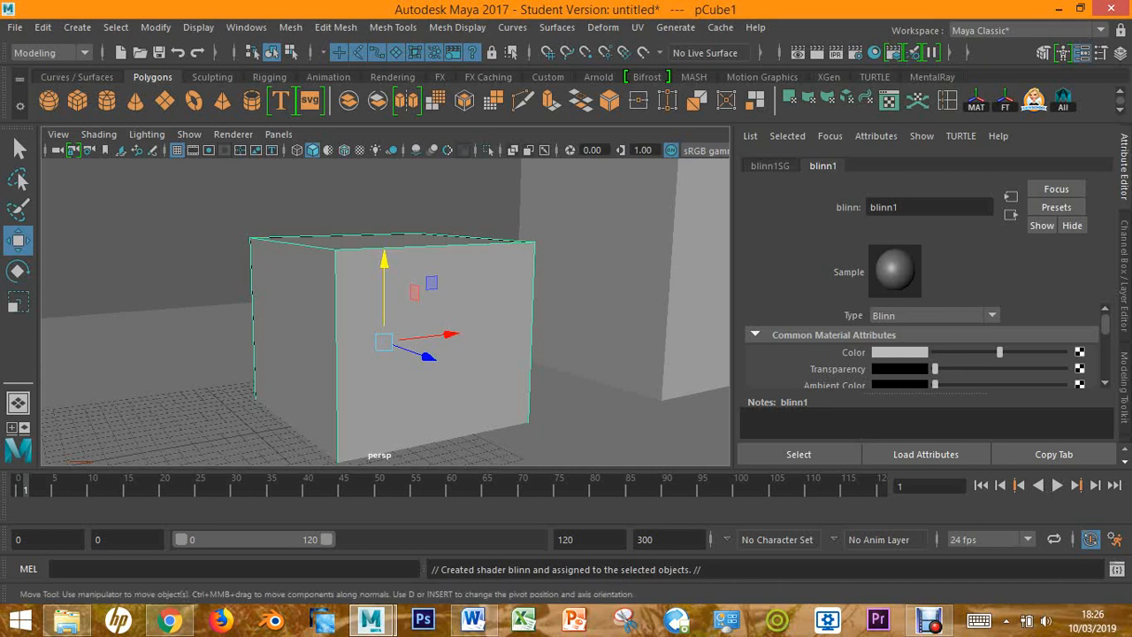
# Set the small cube's Blinn material colour to red
pyautogui.click(899, 352)
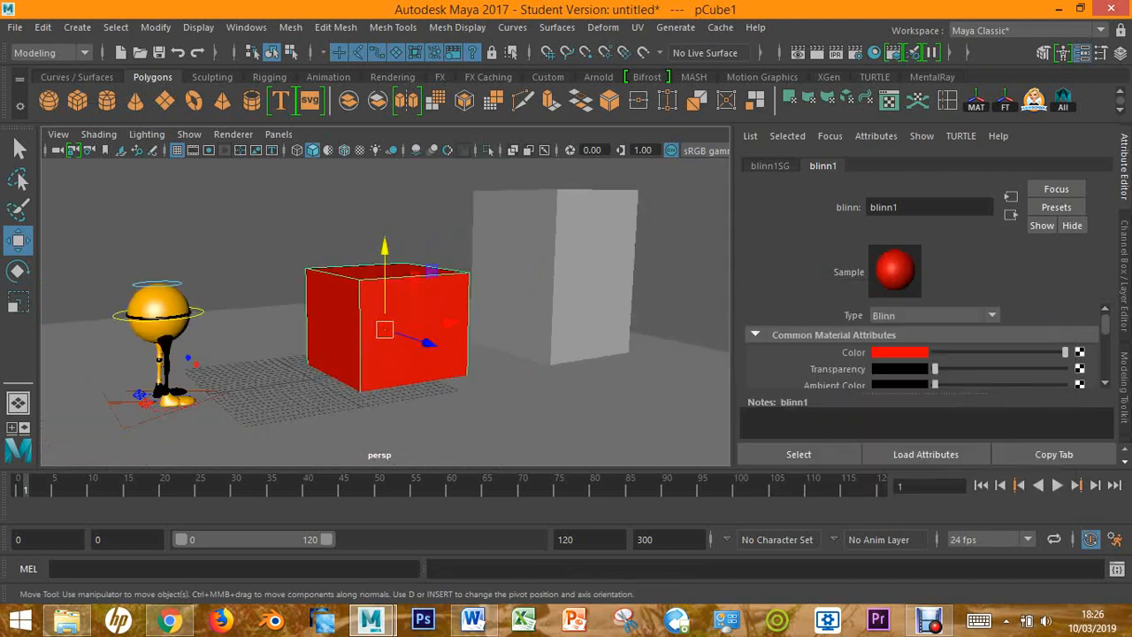
pyautogui.keyDown('alt'); pyautogui.moveTo(239, 310); pyautogui.dragTo(628, 314); pyautogui.keyUp('alt')
pyautogui.keyDown('alt'); pyautogui.moveTo(354, 314); pyautogui.dragTo(146, 310); pyautogui.keyUp('alt')
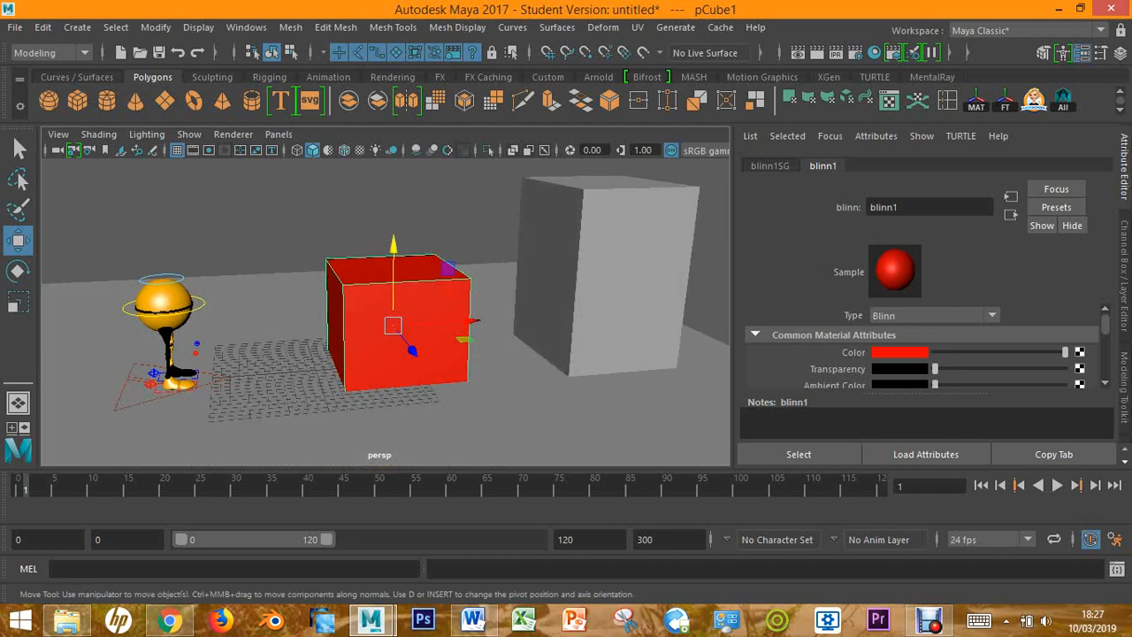
# Rename the small cube's Blinn material as Red_Mat
pyautogui.moveTo(902, 208); pyautogui.dragTo(865, 208)
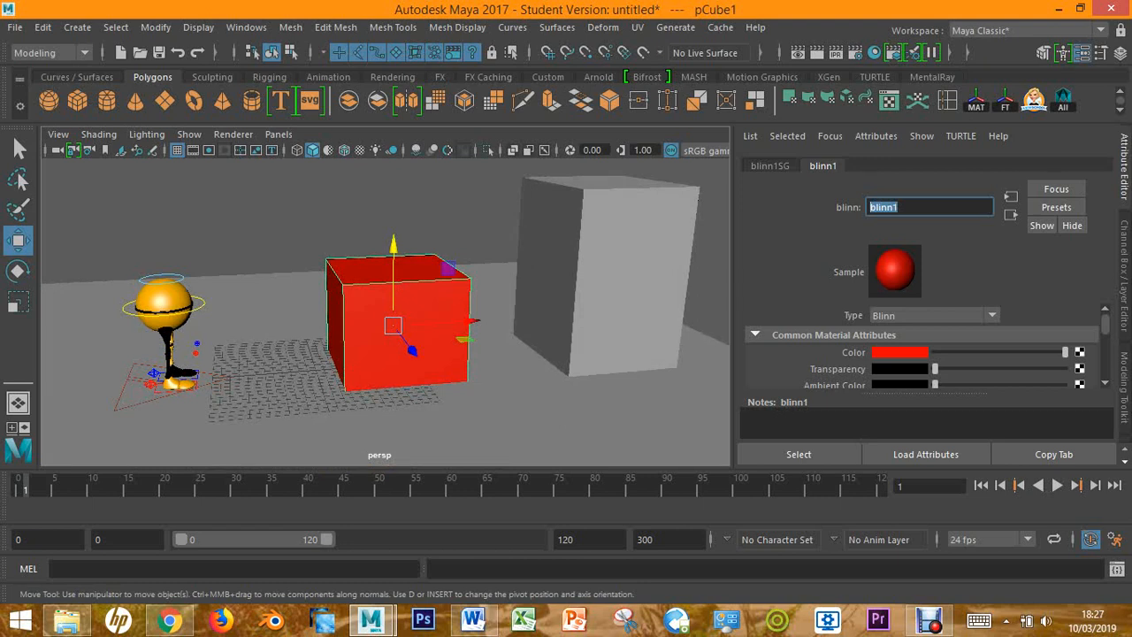
pyautogui.write('Red_')
pyautogui.write(' Mat')
pyautogui.press('Return')
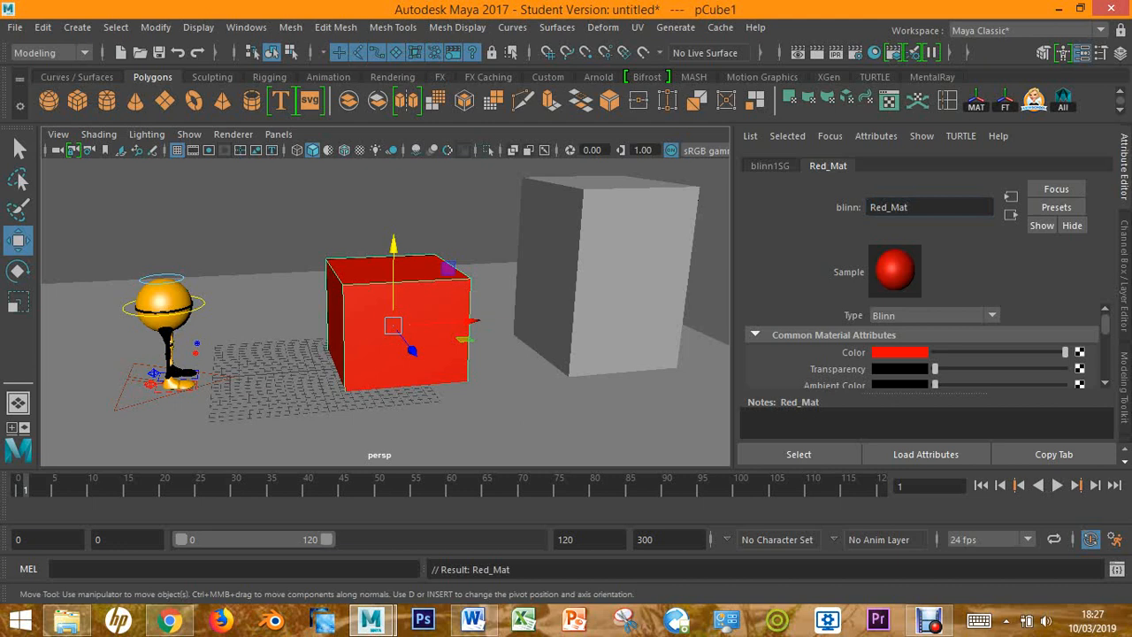
# Select the tall box behind the red cube and show the attributes of its assigned material
pyautogui.click(495, 413)
pyautogui.keyDown('alt'); pyautogui.moveTo(495, 414); pyautogui.dragTo(528, 380); pyautogui.keyUp('alt')
pyautogui.keyDown('alt'); pyautogui.moveTo(528, 381); pyautogui.dragTo(383, 457, button='middle'); pyautogui.keyUp('alt')
pyautogui.keyDown('alt'); pyautogui.moveTo(383, 424); pyautogui.dragTo(380, 453); pyautogui.keyUp('alt')
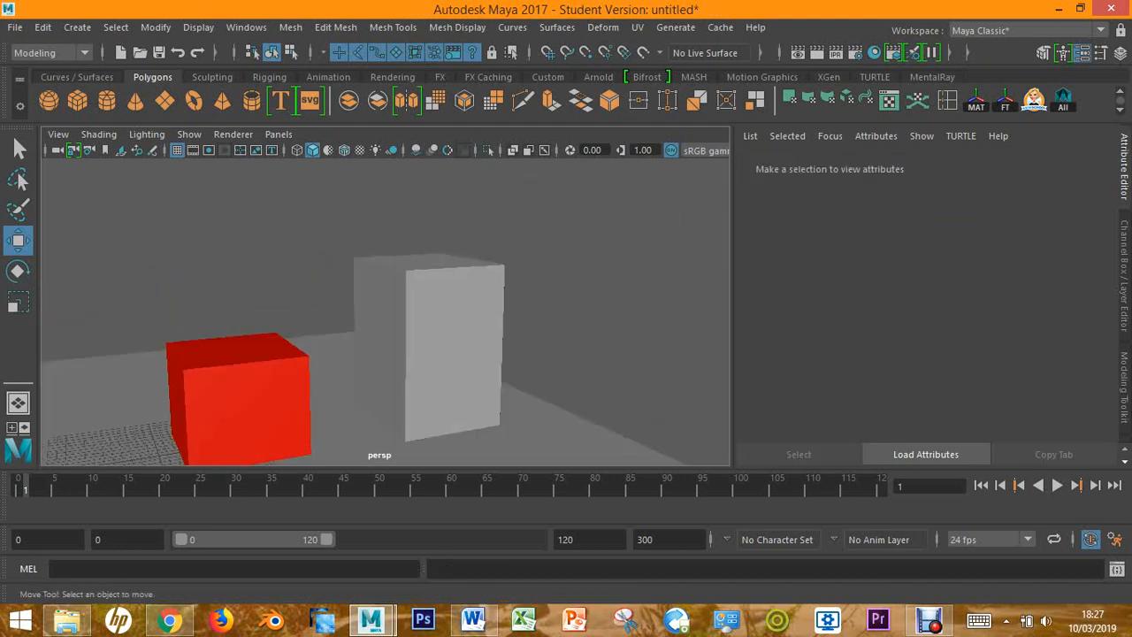
pyautogui.click(455, 354)
pyautogui.keyDown('alt'); pyautogui.moveTo(456, 354); pyautogui.dragTo(530, 277, button='middle'); pyautogui.keyUp('alt')
pyautogui.keyDown('alt'); pyautogui.moveTo(529, 277); pyautogui.dragTo(492, 303); pyautogui.keyUp('alt')
pyautogui.keyDown('alt'); pyautogui.moveTo(492, 302); pyautogui.dragTo(436, 341, button='middle'); pyautogui.keyUp('alt')
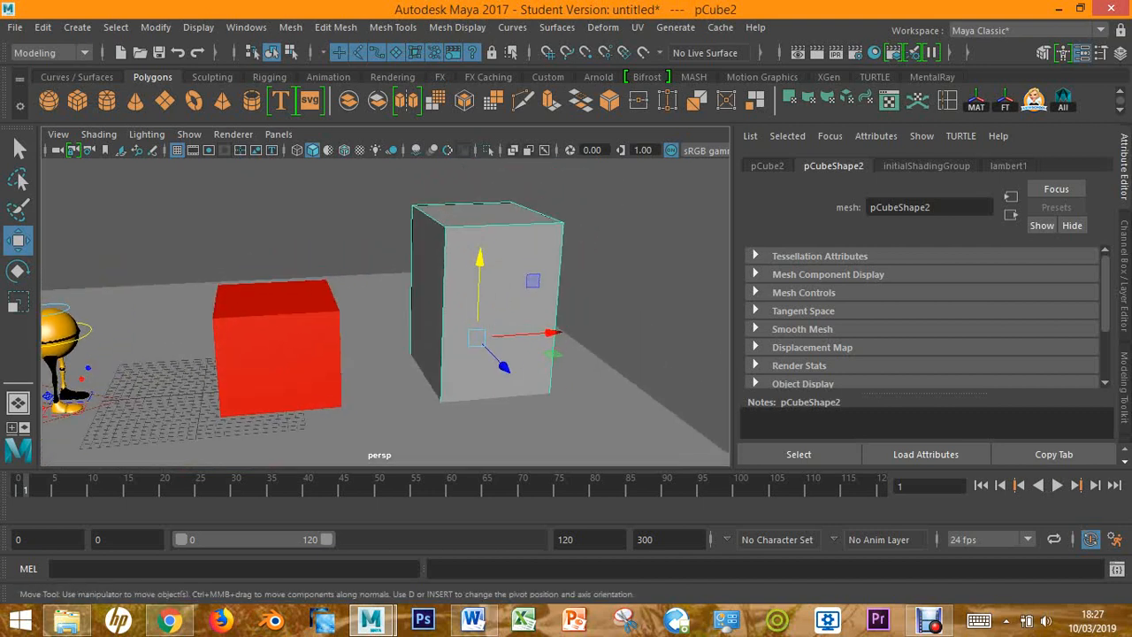
pyautogui.click(1008, 167)
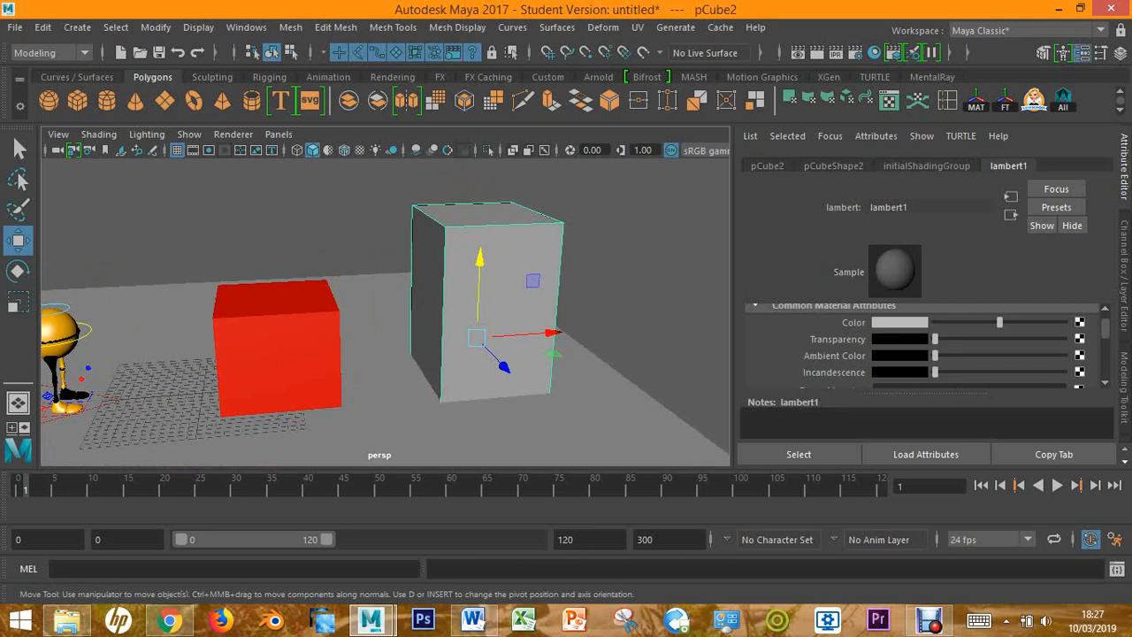
# Assign a new Lambert material to the tall box and set its colour to cyan
pyautogui.rightClick(498, 296)
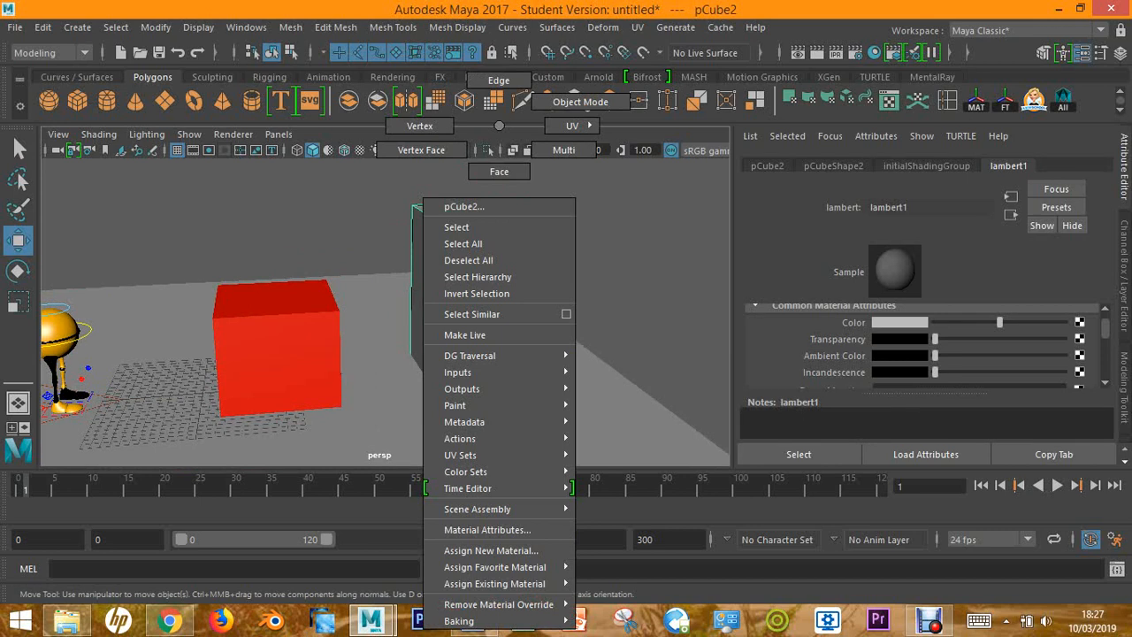
pyautogui.click(491, 550)
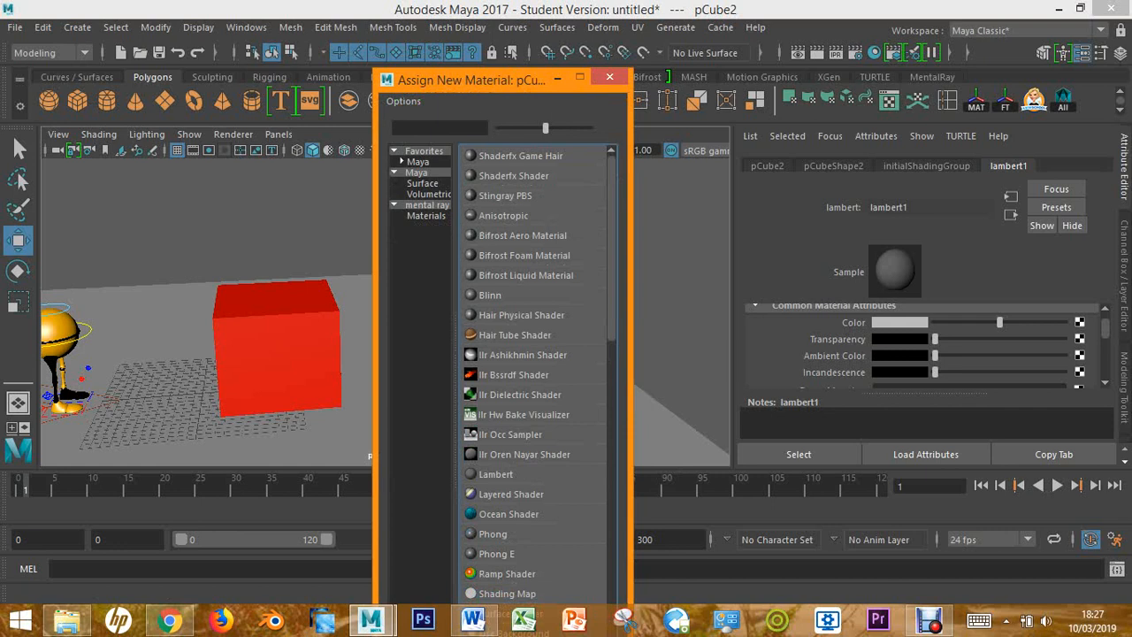
pyautogui.scroll(-3, 535, 372)
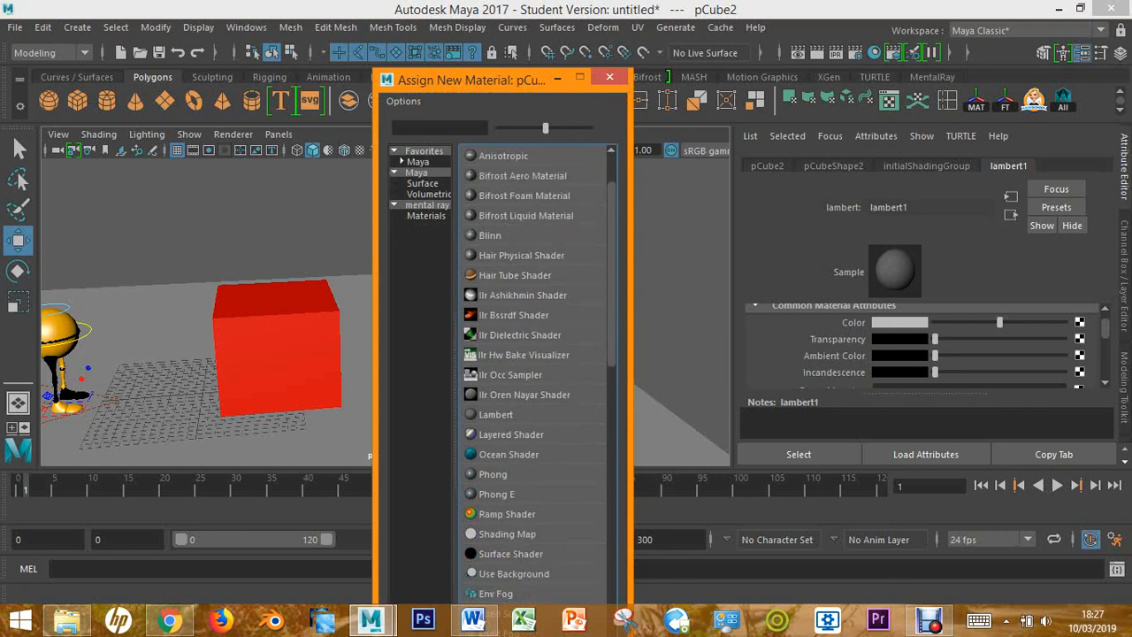
pyautogui.click(496, 415)
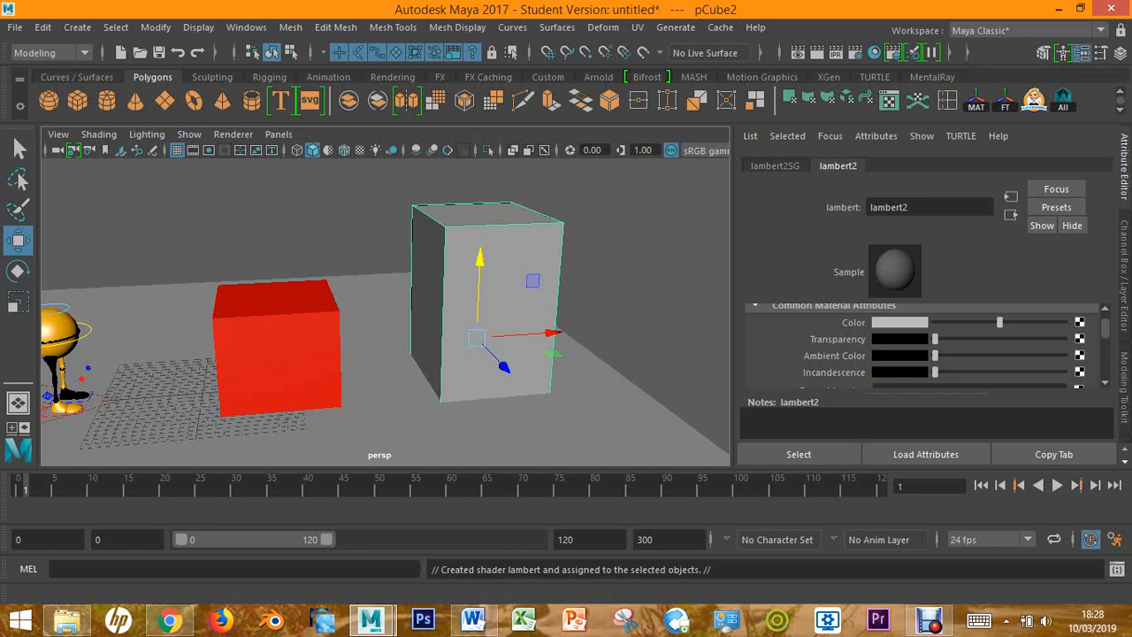
pyautogui.click(900, 323)
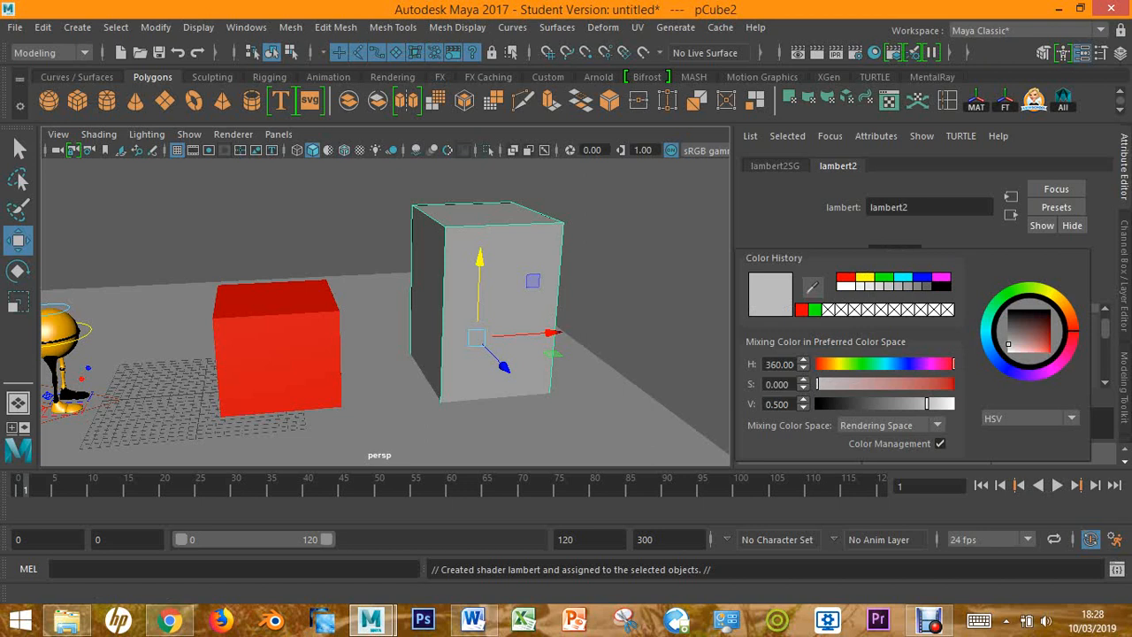
pyautogui.click(903, 277)
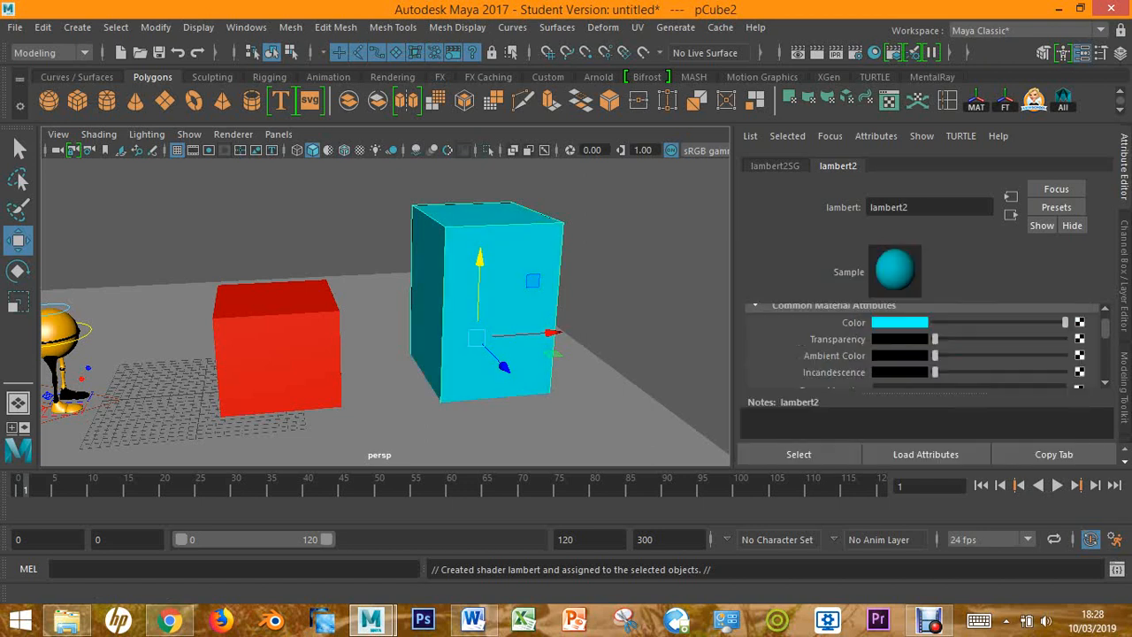
pyautogui.keyDown('alt'); pyautogui.moveTo(380, 310); pyautogui.dragTo(495, 314); pyautogui.keyUp('alt')
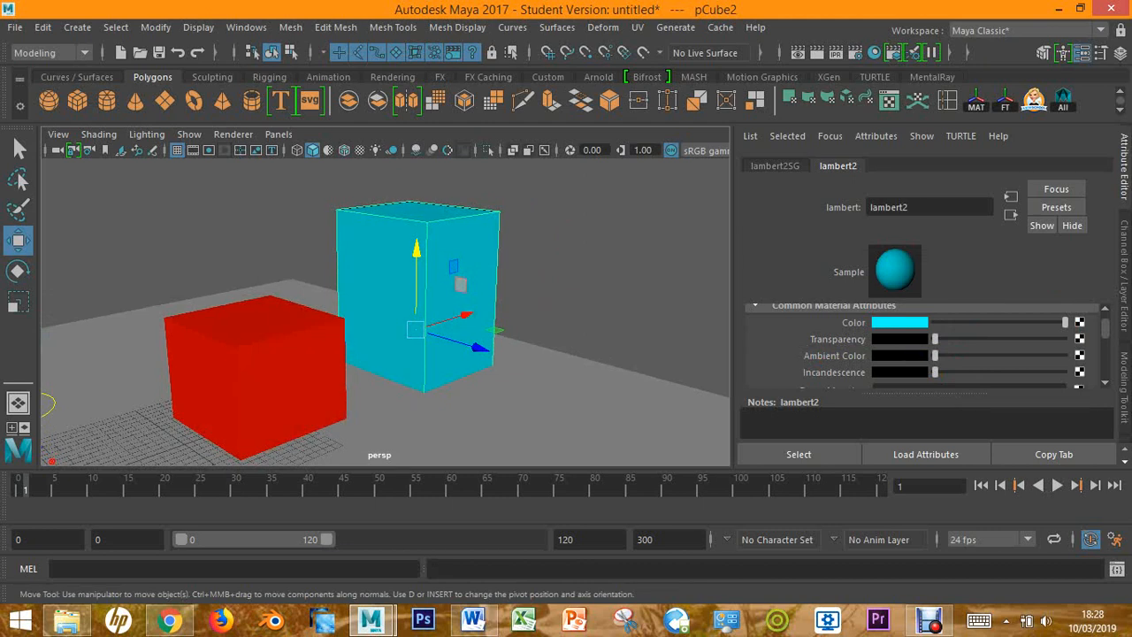
# Select the red cube and the cyan box in turn to compare their Blinn and Lambert shading
pyautogui.click(257, 376)
pyautogui.keyDown('alt'); pyautogui.moveTo(257, 376); pyautogui.dragTo(216, 362); pyautogui.keyUp('alt')
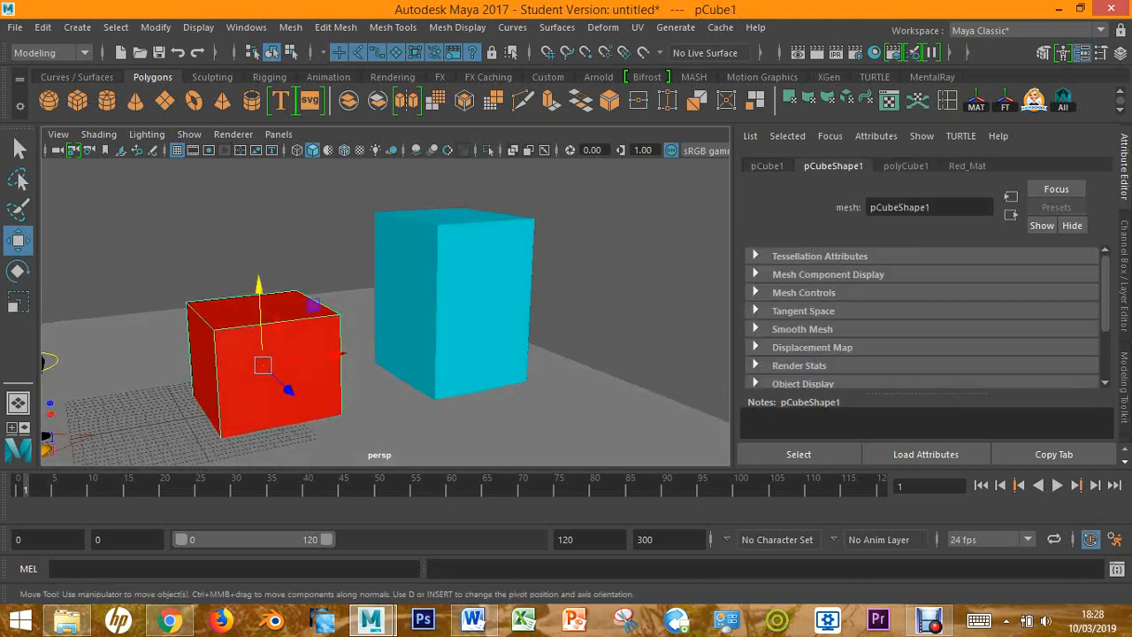
pyautogui.click(482, 294)
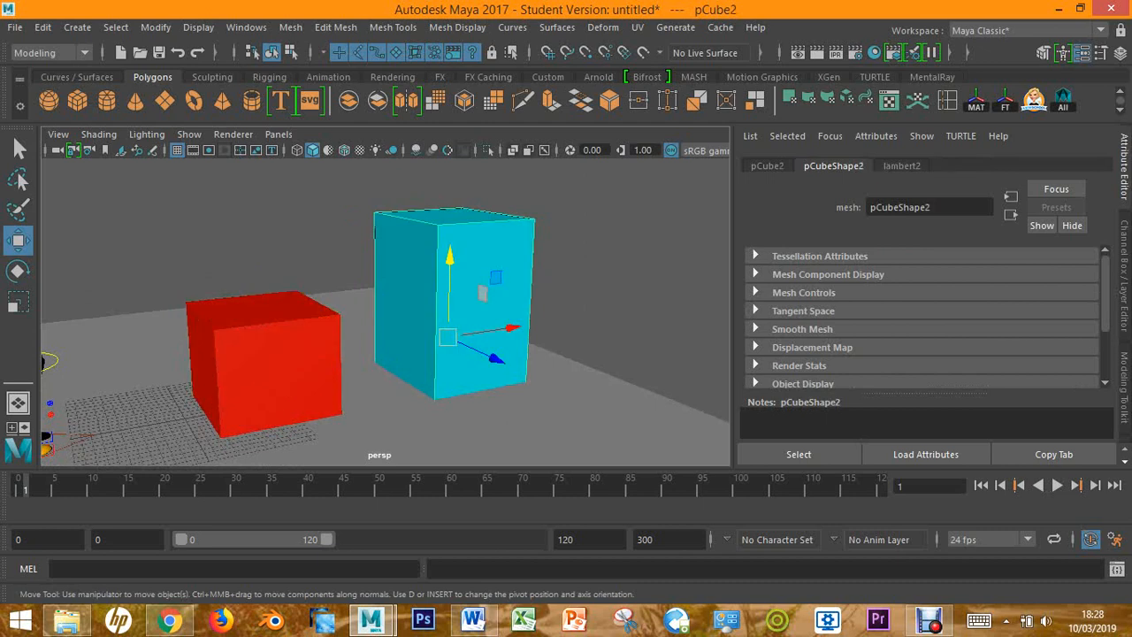
pyautogui.keyDown('alt'); pyautogui.moveTo(446, 341); pyautogui.dragTo(510, 311, button='middle'); pyautogui.keyUp('alt')
pyautogui.click(348, 314)
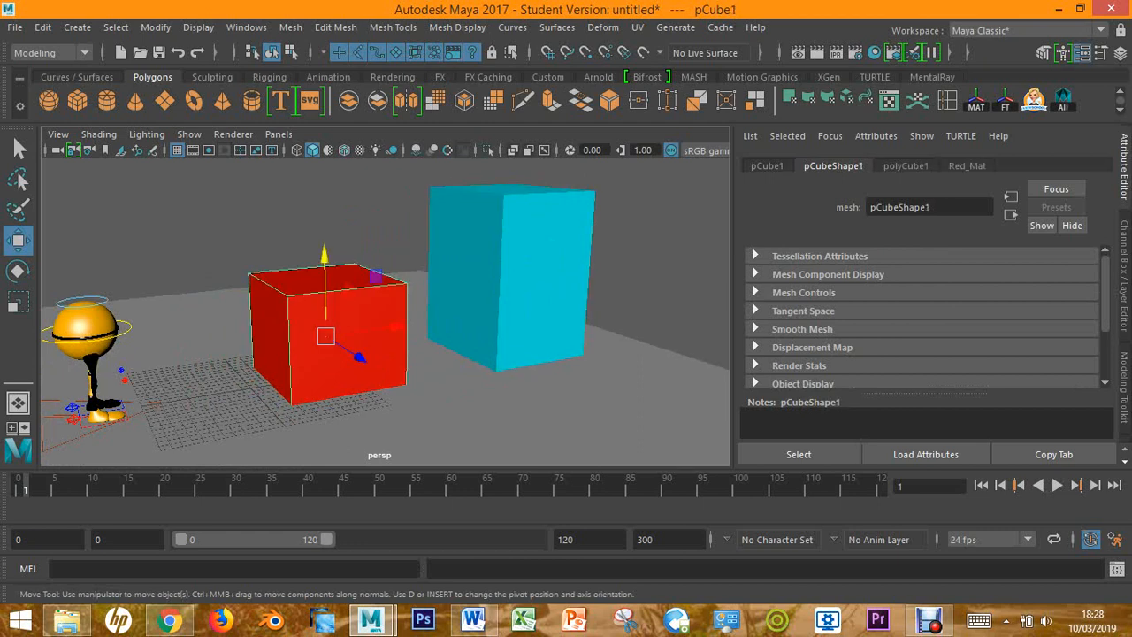
# Examine the surface highlights on the character's spherical body up close and compare them with the boxes
pyautogui.scroll(3, 386, 311)
pyautogui.keyDown('alt'); pyautogui.moveTo(319, 311); pyautogui.dragTo(621, 302, button='middle'); pyautogui.keyUp('alt')
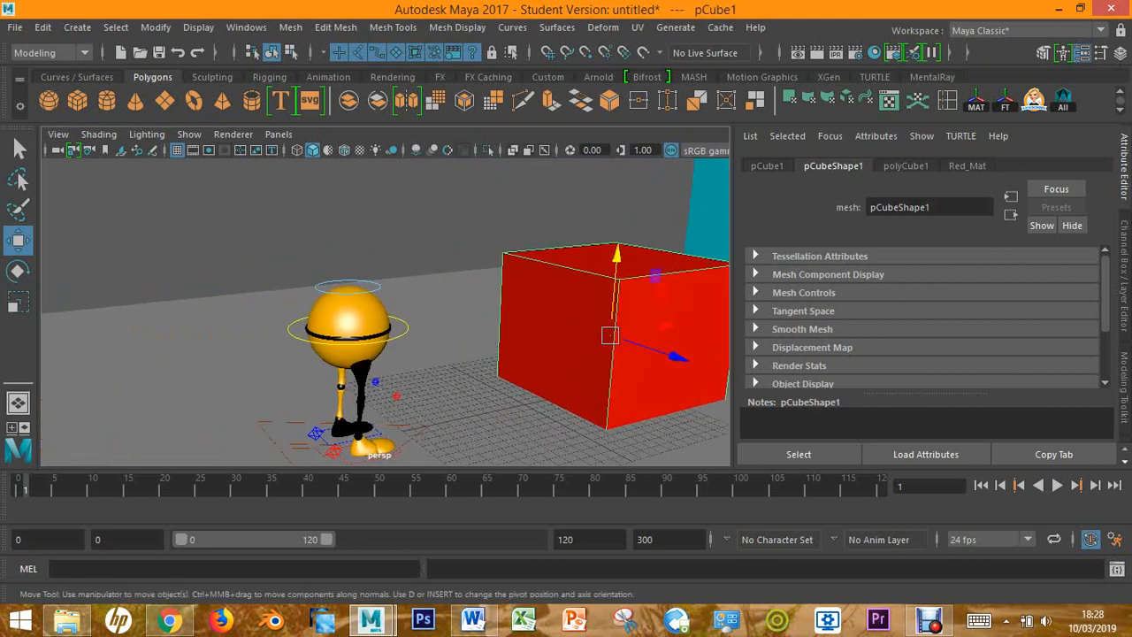
pyautogui.moveTo(386, 311)
pyautogui.keyDown('alt'); pyautogui.mouseDown()
pyautogui.moveTo(434, 310)
pyautogui.moveTo(386, 312)
pyautogui.mouseUp(); pyautogui.keyUp('alt')
pyautogui.scroll(8, 385, 312)
pyautogui.keyDown('alt'); pyautogui.moveTo(385, 311); pyautogui.dragTo(496, 280, button='middle'); pyautogui.keyUp('alt')
pyautogui.keyDown('alt'); pyautogui.moveTo(386, 312); pyautogui.dragTo(277, 299); pyautogui.keyUp('alt')
pyautogui.keyDown('alt'); pyautogui.moveTo(277, 299); pyautogui.dragTo(486, 311, button='middle'); pyautogui.keyUp('alt')
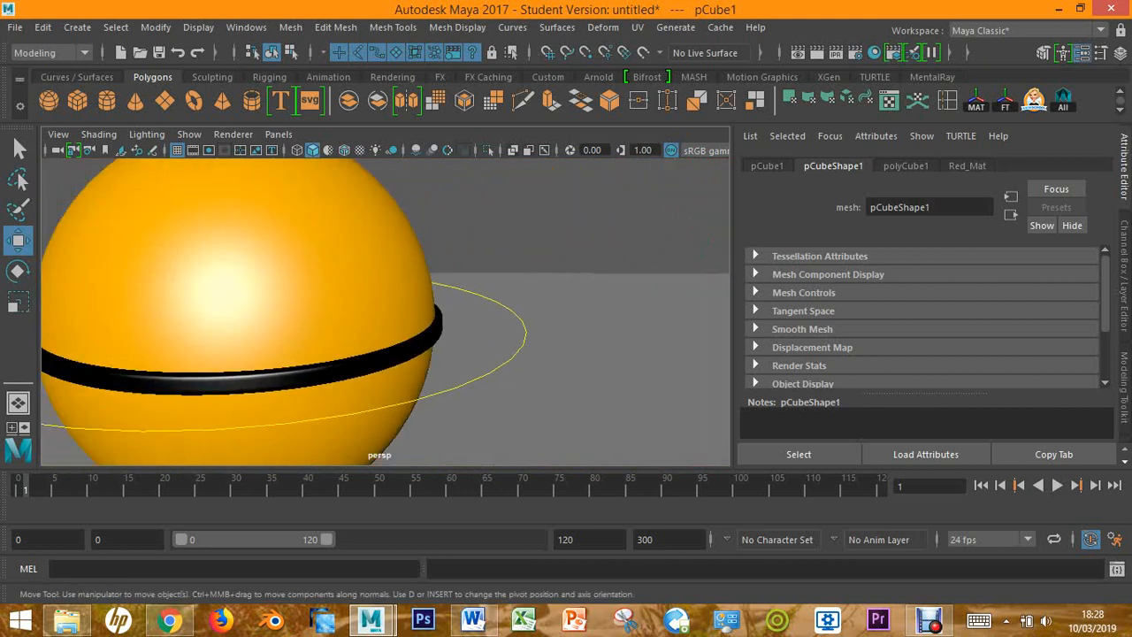
pyautogui.scroll(-4, 386, 311)
pyautogui.keyDown('alt'); pyautogui.moveTo(386, 311); pyautogui.dragTo(451, 304); pyautogui.keyUp('alt')
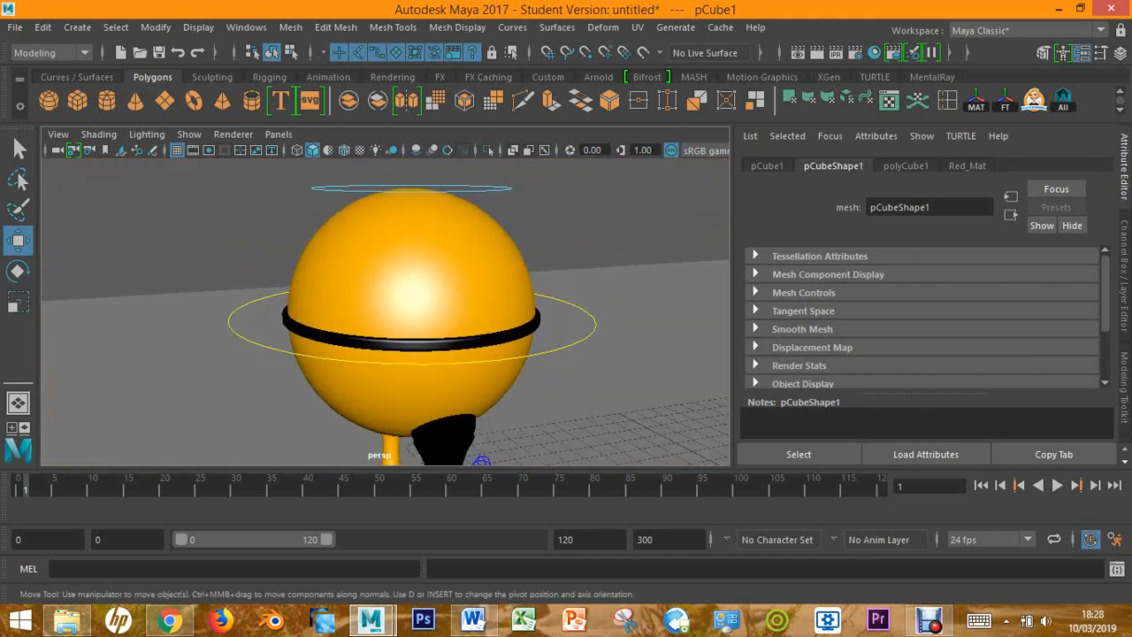
pyautogui.keyDown('alt'); pyautogui.moveTo(451, 304); pyautogui.dragTo(244, 331, button='middle'); pyautogui.keyUp('alt')
pyautogui.scroll(-7, 386, 312)
pyautogui.keyDown('alt'); pyautogui.moveTo(386, 311); pyautogui.dragTo(239, 350, button='middle'); pyautogui.keyUp('alt')
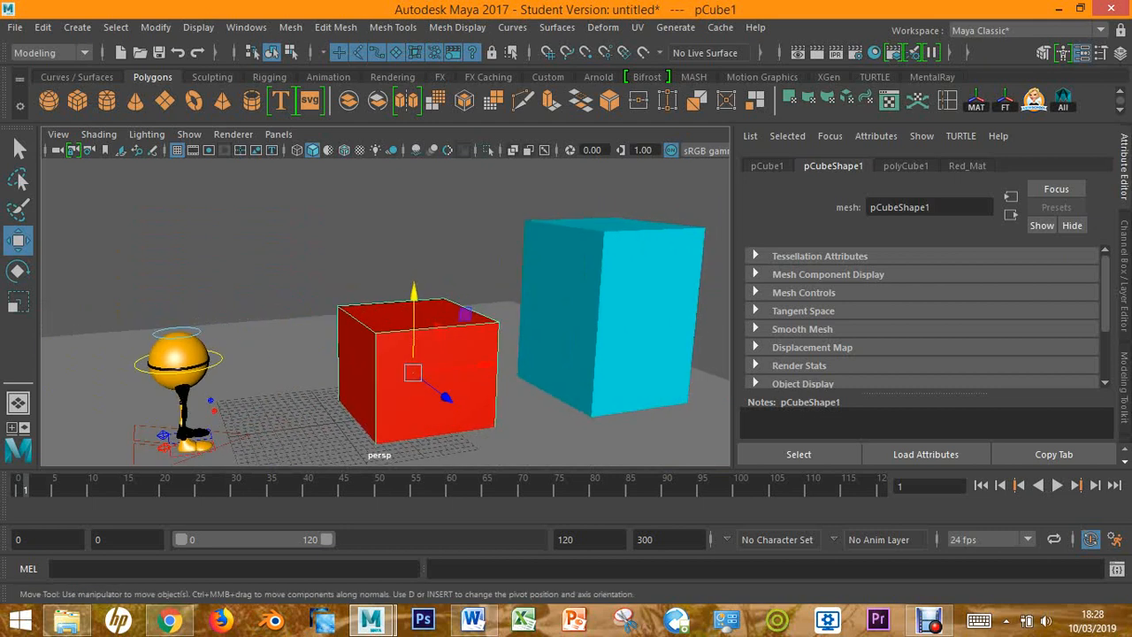
# Select the floor plane and assign it a new Lambert material
pyautogui.click(619, 319)
pyautogui.click(464, 314)
pyautogui.keyDown('alt'); pyautogui.moveTo(465, 314); pyautogui.dragTo(506, 191, button='middle'); pyautogui.keyUp('alt')
pyautogui.click(477, 354)
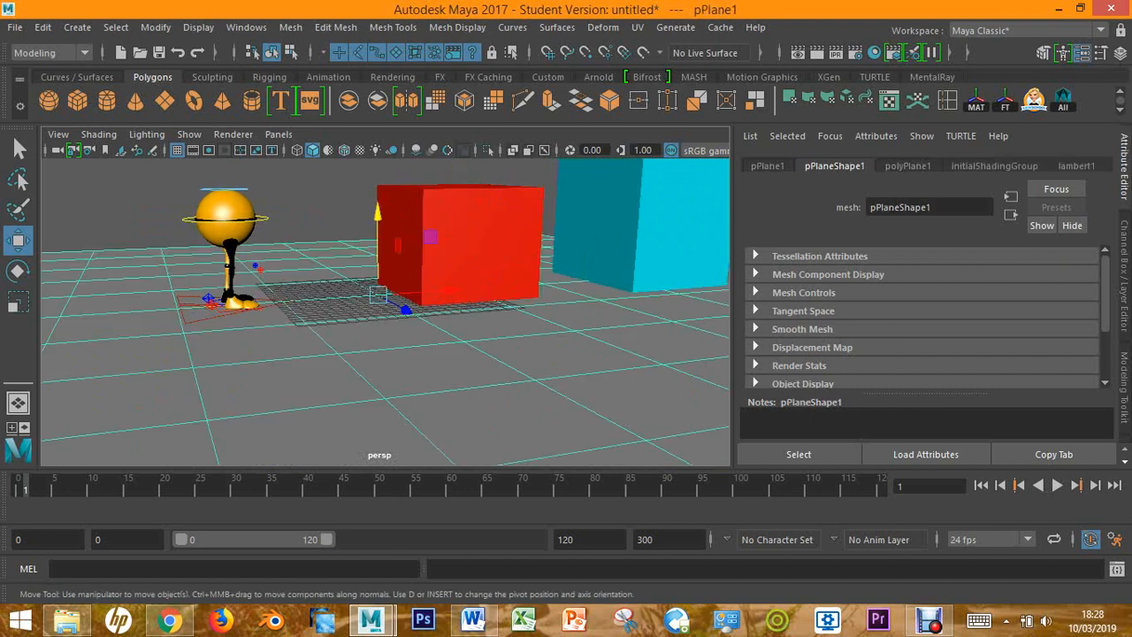
pyautogui.scroll(-2, 386, 309)
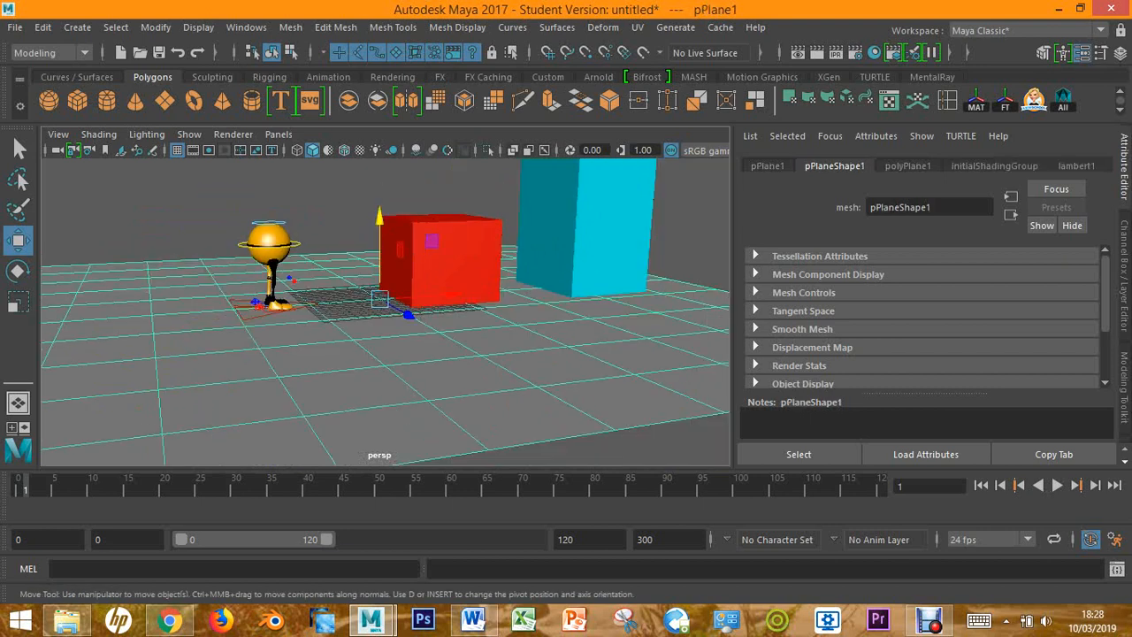
pyautogui.keyDown('alt'); pyautogui.moveTo(442, 301); pyautogui.dragTo(455, 329); pyautogui.keyUp('alt')
pyautogui.keyDown('alt'); pyautogui.moveTo(456, 329); pyautogui.dragTo(416, 269, button='middle'); pyautogui.keyUp('alt')
pyautogui.rightClick(416, 270)
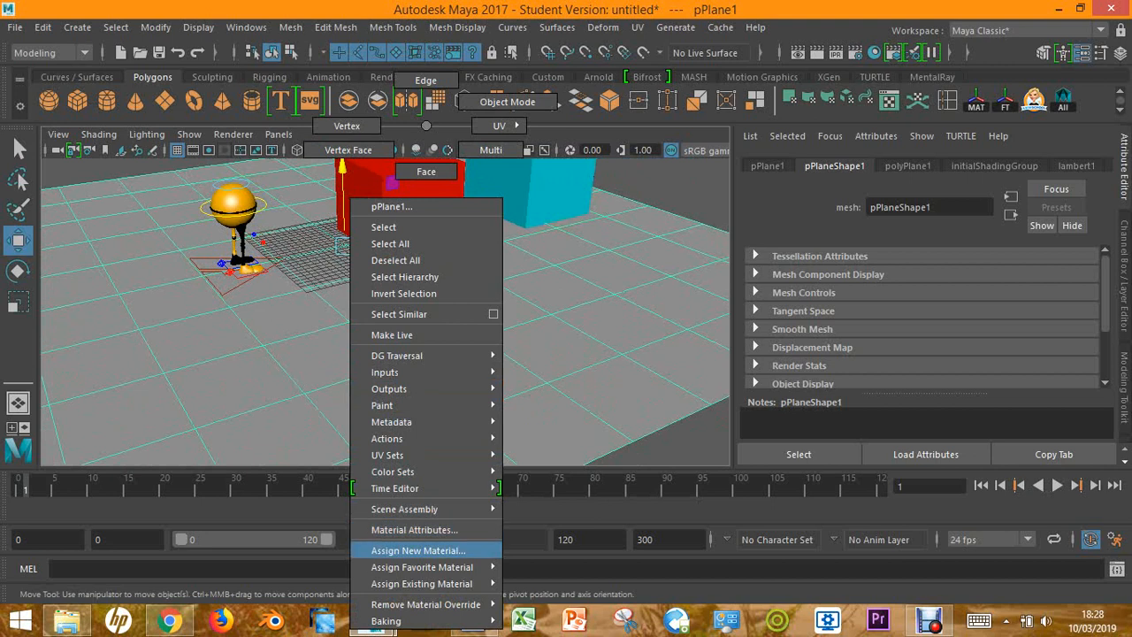
pyautogui.click(418, 550)
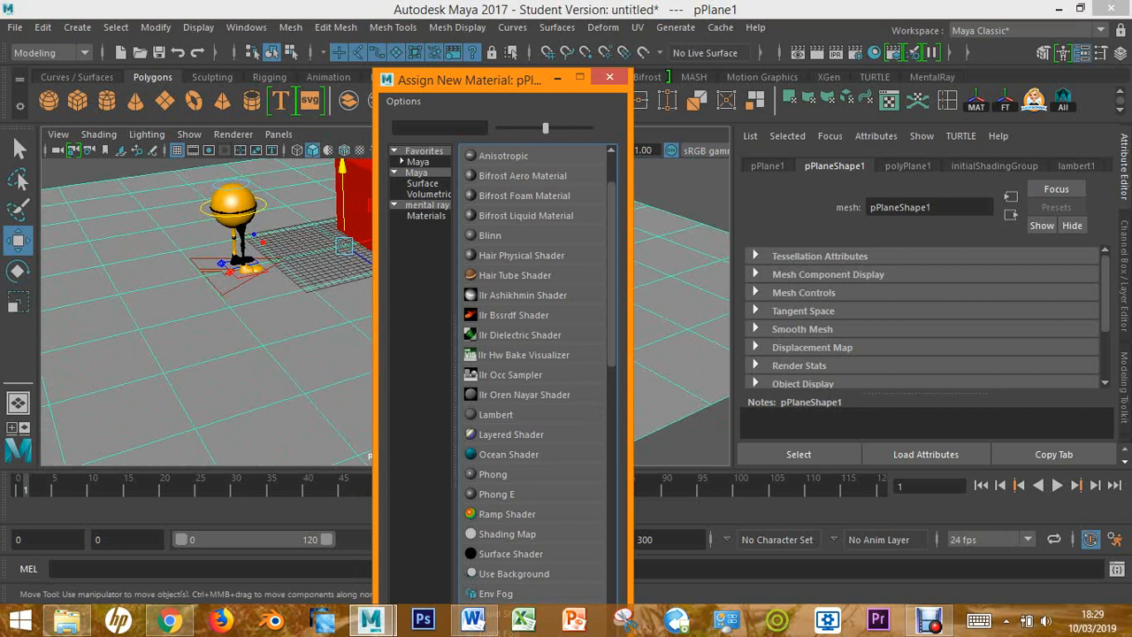
pyautogui.scroll(-1, 535, 371)
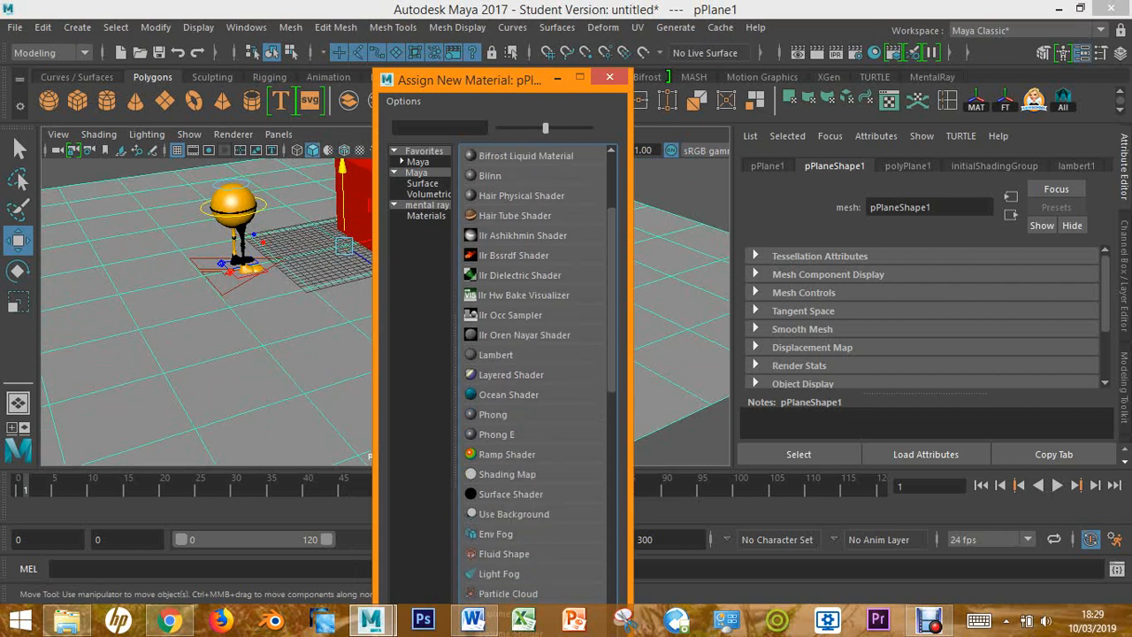
pyautogui.click(496, 354)
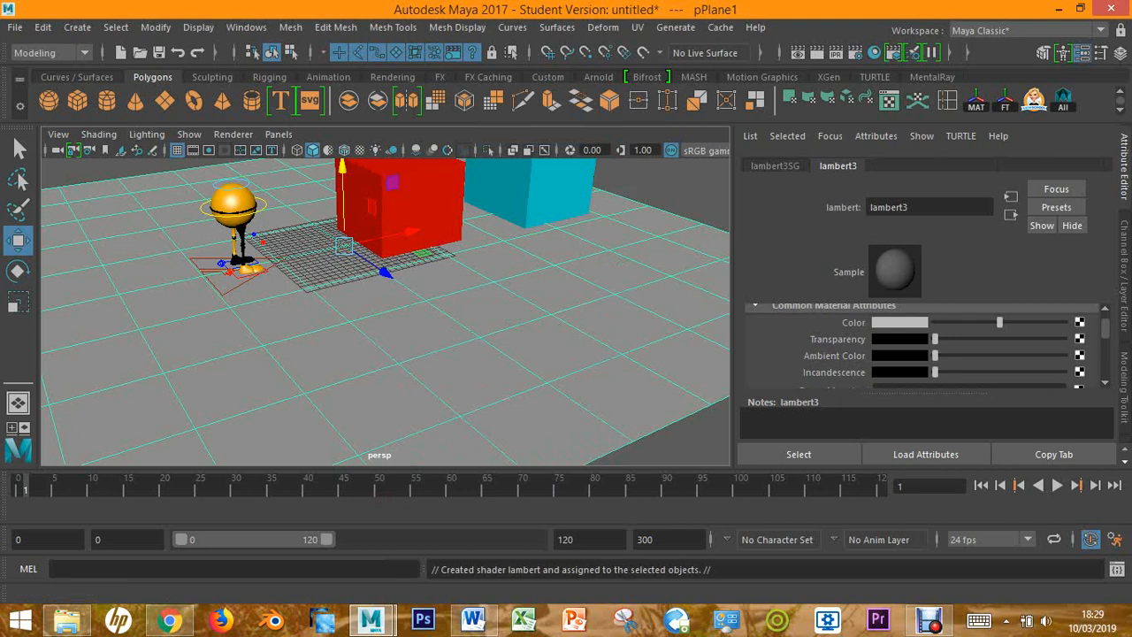
# Set the floor plane's Lambert material colour to magenta
pyautogui.click(900, 322)
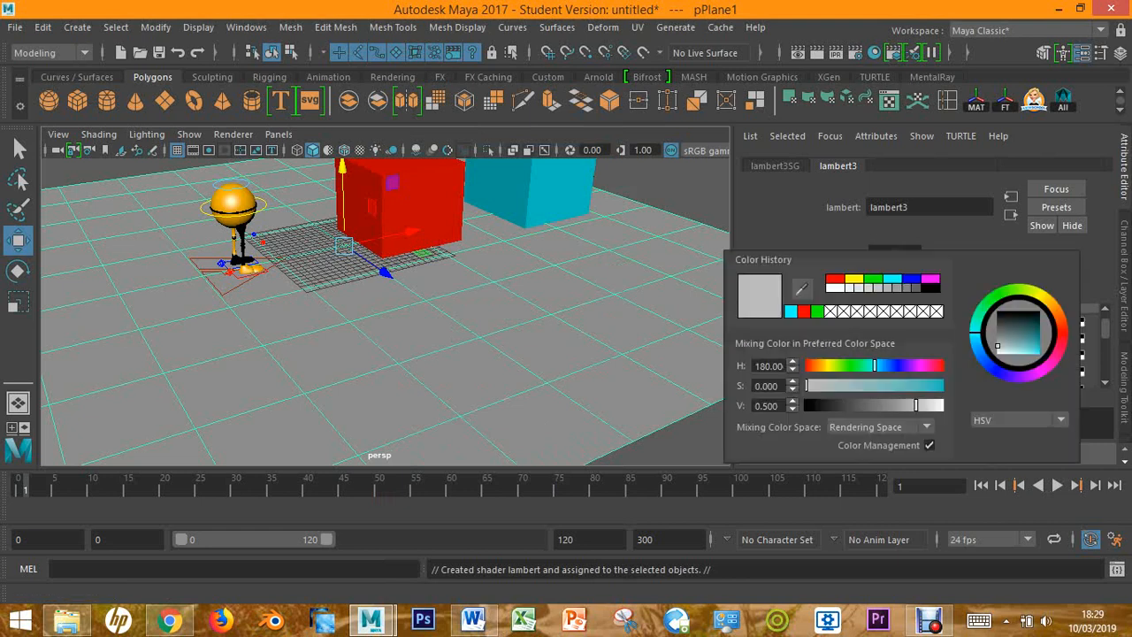
pyautogui.click(930, 278)
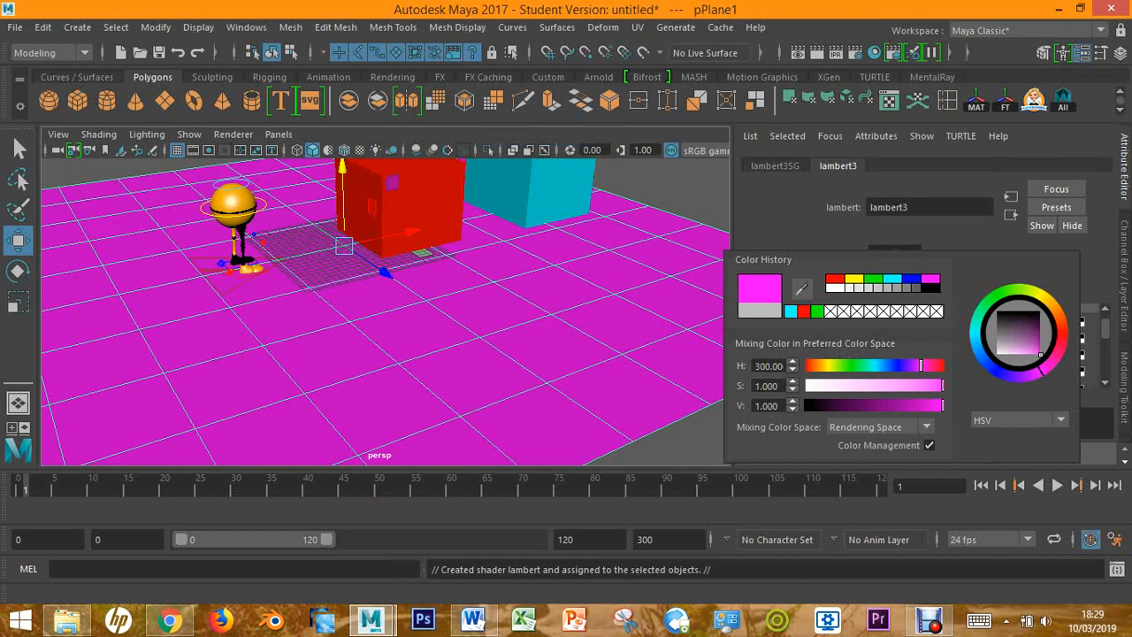
pyautogui.keyDown('alt'); pyautogui.moveTo(424, 309); pyautogui.dragTo(336, 297); pyautogui.keyUp('alt')
pyautogui.scroll(3, 386, 311)
pyautogui.keyDown('alt'); pyautogui.moveTo(380, 238); pyautogui.dragTo(423, 359, button='middle'); pyautogui.keyUp('alt')
pyautogui.keyDown('alt'); pyautogui.moveTo(424, 359); pyautogui.dragTo(429, 389); pyautogui.keyUp('alt')
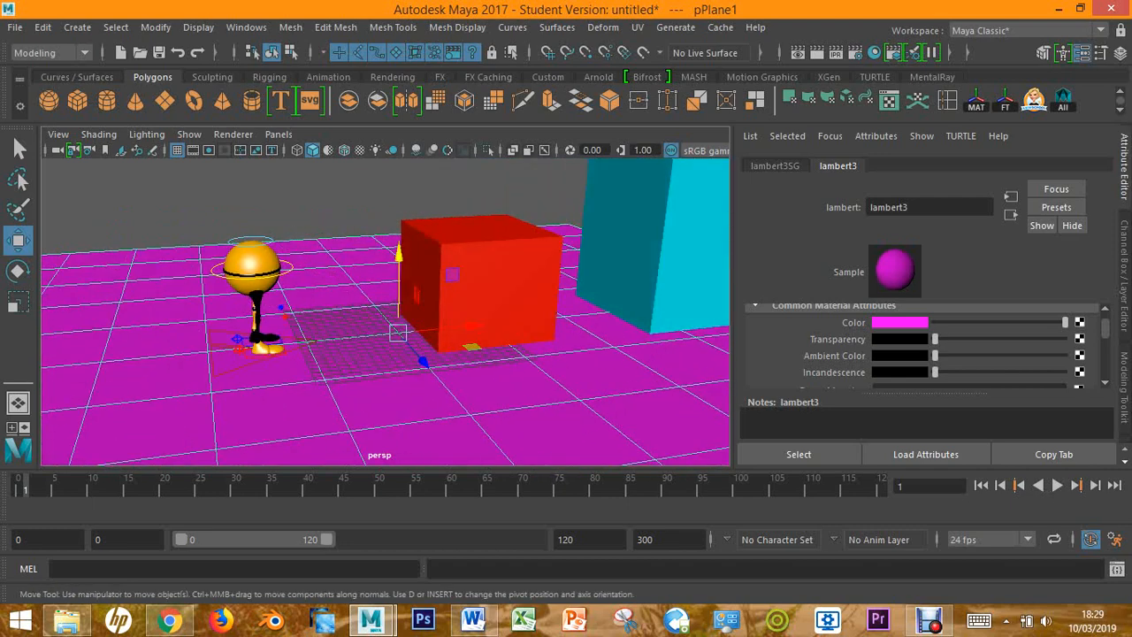
# Examine the shading of the character's body and legs against the magenta floor from several angles
pyautogui.keyDown('alt'); pyautogui.moveTo(460, 345); pyautogui.dragTo(434, 341); pyautogui.keyUp('alt')
pyautogui.scroll(5, 386, 311)
pyautogui.keyDown('alt'); pyautogui.moveTo(354, 301); pyautogui.dragTo(553, 366, button='middle'); pyautogui.keyUp('alt')
pyautogui.scroll(3, 385, 311)
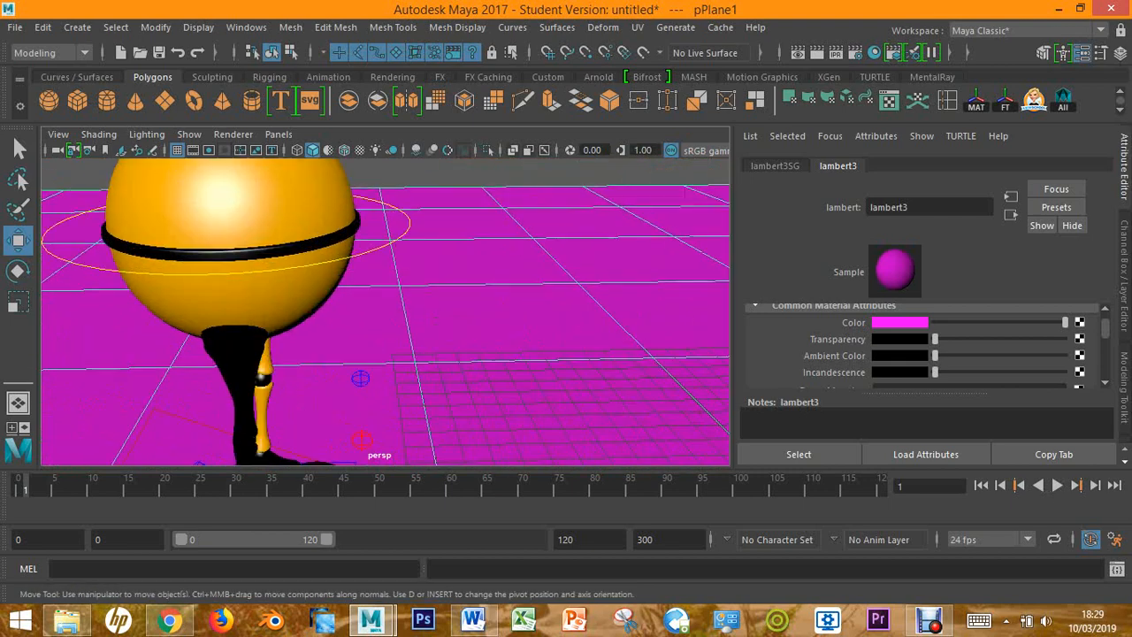
pyautogui.keyDown('alt'); pyautogui.moveTo(353, 301); pyautogui.dragTo(522, 361, button='middle'); pyautogui.keyUp('alt')
pyautogui.keyDown('alt'); pyautogui.moveTo(522, 361); pyautogui.dragTo(428, 356); pyautogui.keyUp('alt')
pyautogui.keyDown('alt'); pyautogui.moveTo(428, 356); pyautogui.dragTo(453, 276, button='middle'); pyautogui.keyUp('alt')
pyautogui.scroll(-5, 385, 311)
pyautogui.keyDown('alt'); pyautogui.moveTo(453, 276); pyautogui.dragTo(529, 269); pyautogui.keyUp('alt')
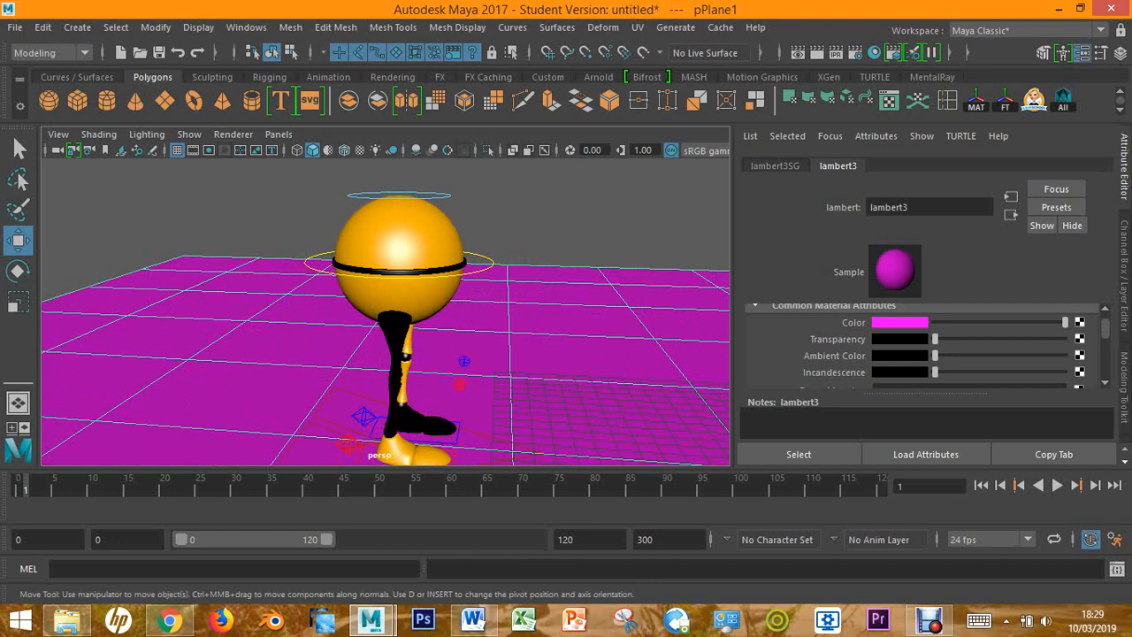
pyautogui.keyDown('alt'); pyautogui.moveTo(398, 309); pyautogui.dragTo(344, 312); pyautogui.keyUp('alt')
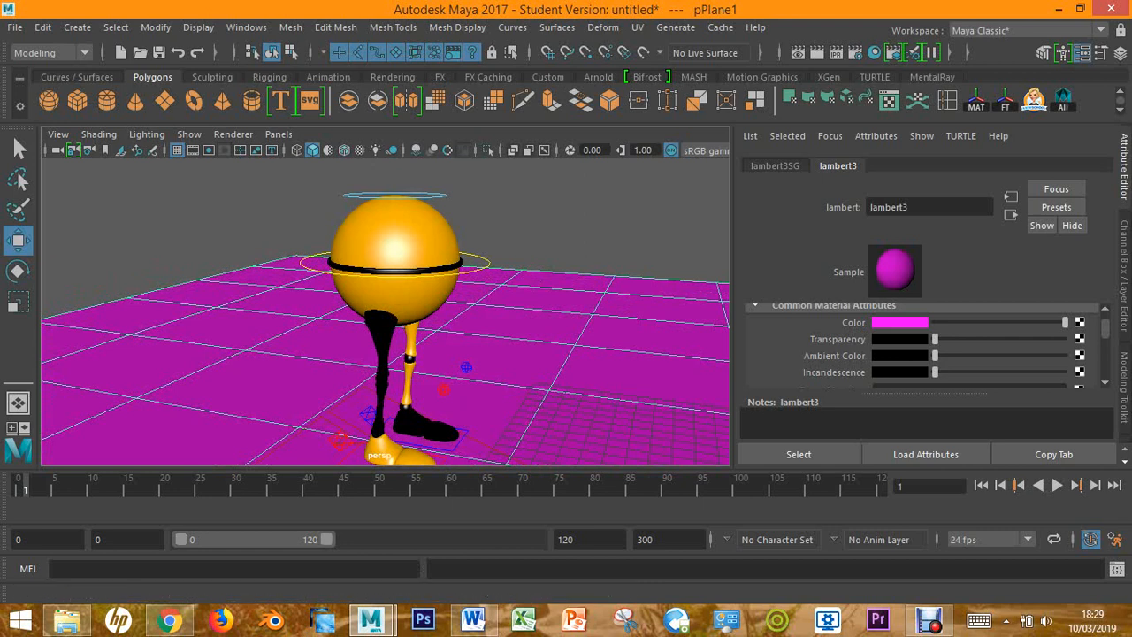
# Show the Channel Box and Layer Editor and toggle the UltimateWalker:L_Objects layer's visibility off and on
pyautogui.hotkey('ctrl', 'a')
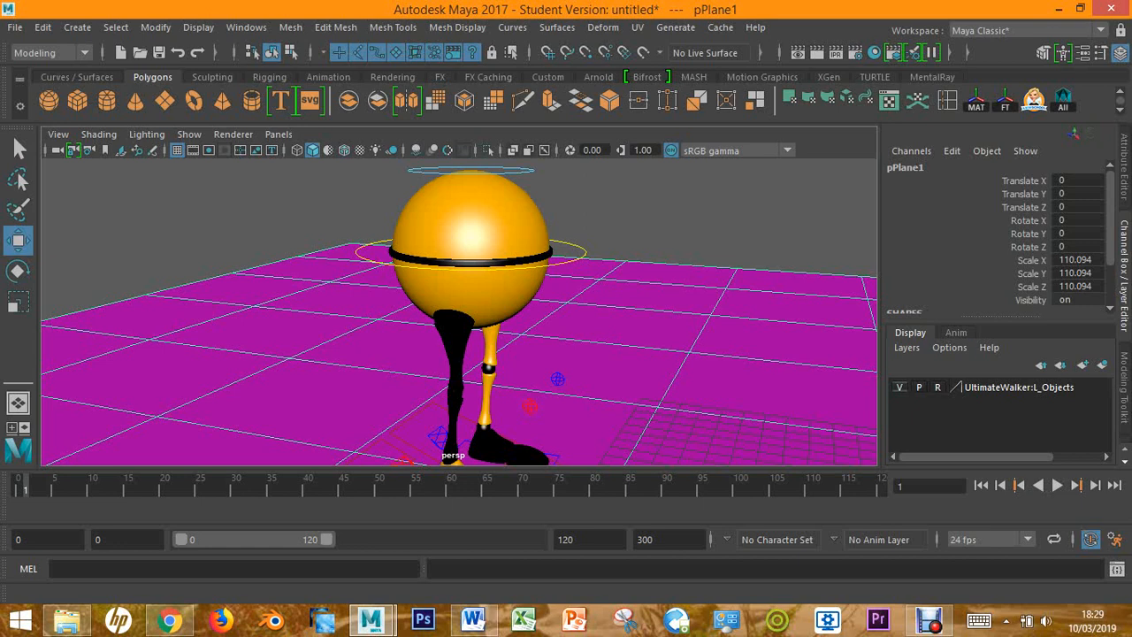
pyautogui.click(900, 386)
pyautogui.click(900, 387)
pyautogui.click(899, 387)
pyautogui.click(899, 387)
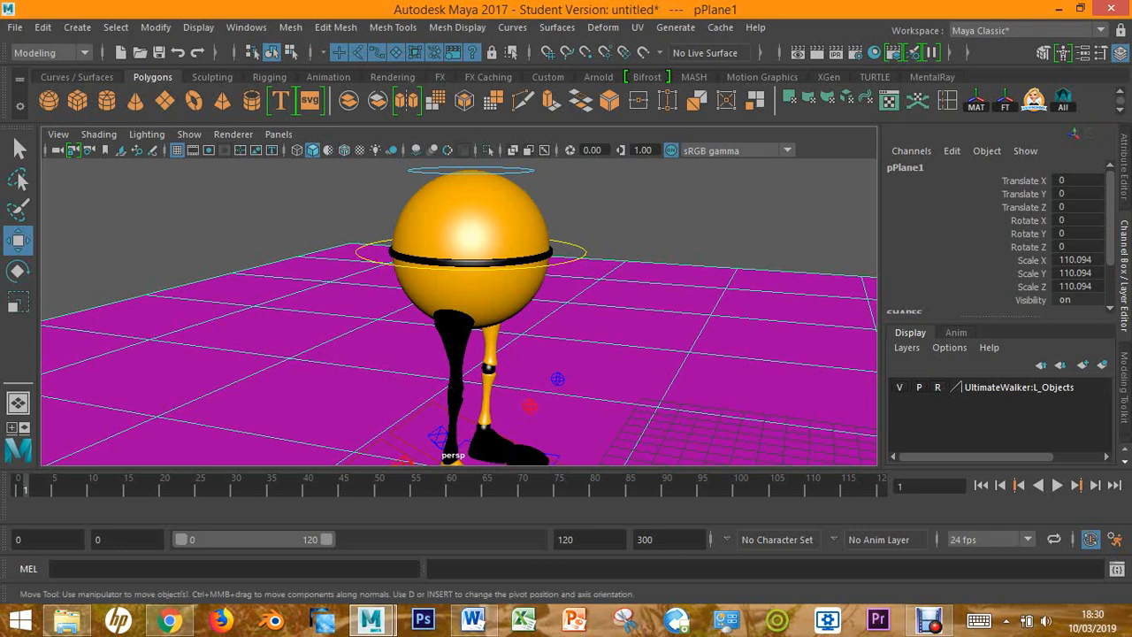
# Take the UltimateWalker:L_Objects layer out of reference mode and select the character's spherical body
pyautogui.click(734, 208)
pyautogui.keyDown('alt'); pyautogui.moveTo(734, 212); pyautogui.dragTo(777, 185); pyautogui.keyUp('alt')
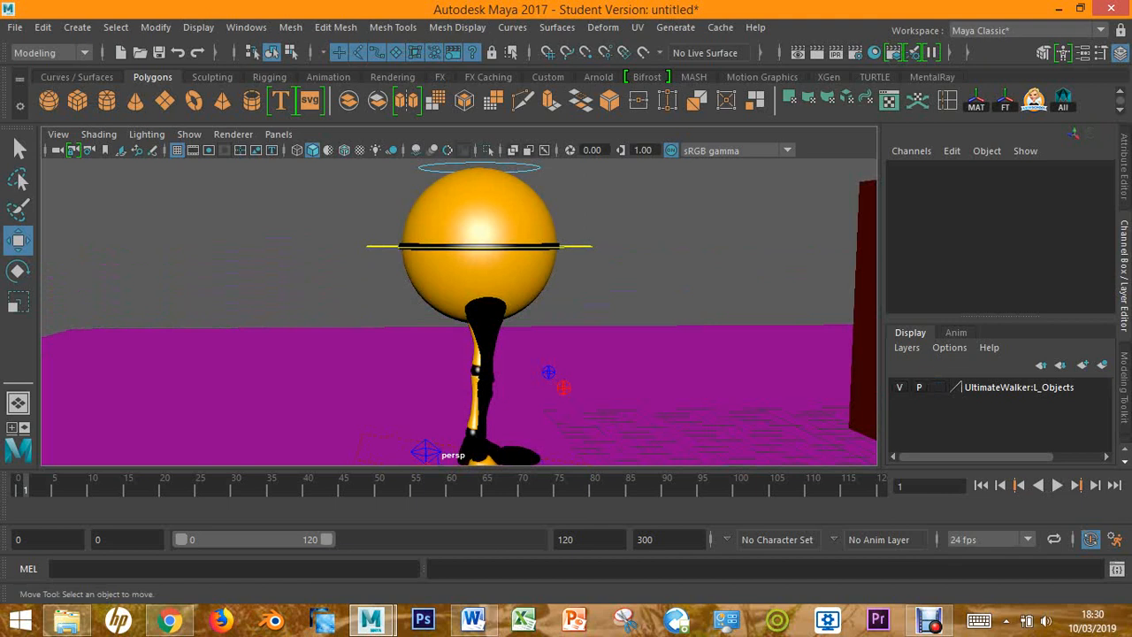
pyautogui.click(482, 212)
pyautogui.keyDown('alt'); pyautogui.moveTo(482, 212); pyautogui.dragTo(497, 188); pyautogui.keyUp('alt')
pyautogui.scroll(4, 495, 226)
pyautogui.keyDown('alt'); pyautogui.moveTo(497, 187); pyautogui.dragTo(501, 358, button='middle'); pyautogui.keyUp('alt')
pyautogui.keyDown('alt'); pyautogui.moveTo(502, 358); pyautogui.dragTo(492, 430); pyautogui.keyUp('alt')
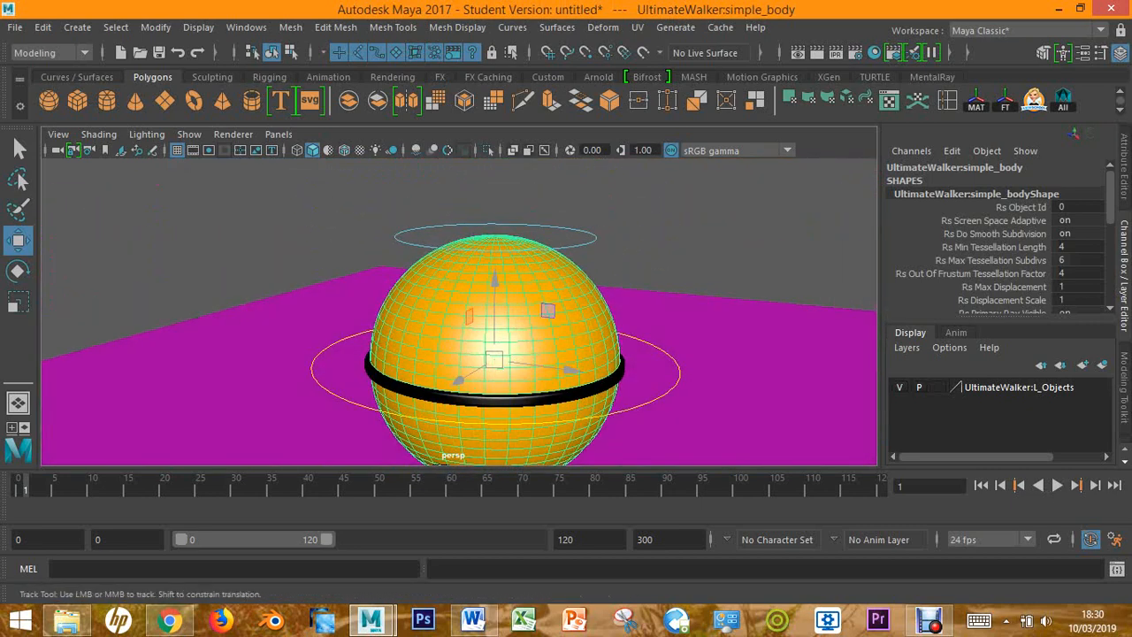
pyautogui.keyDown('alt'); pyautogui.moveTo(509, 433); pyautogui.dragTo(483, 339, button='middle'); pyautogui.keyUp('alt')
pyautogui.keyDown('alt'); pyautogui.moveTo(601, 452); pyautogui.dragTo(641, 429); pyautogui.keyUp('alt')
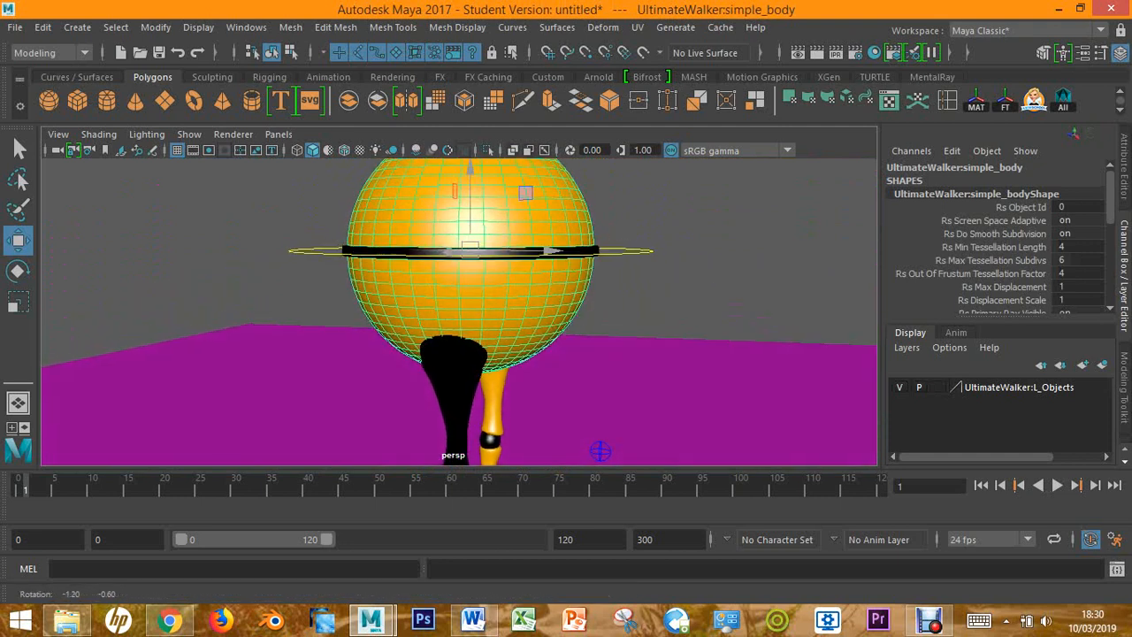
pyautogui.keyDown('alt'); pyautogui.moveTo(601, 451); pyautogui.dragTo(571, 423, button='right'); pyautogui.keyUp('alt')
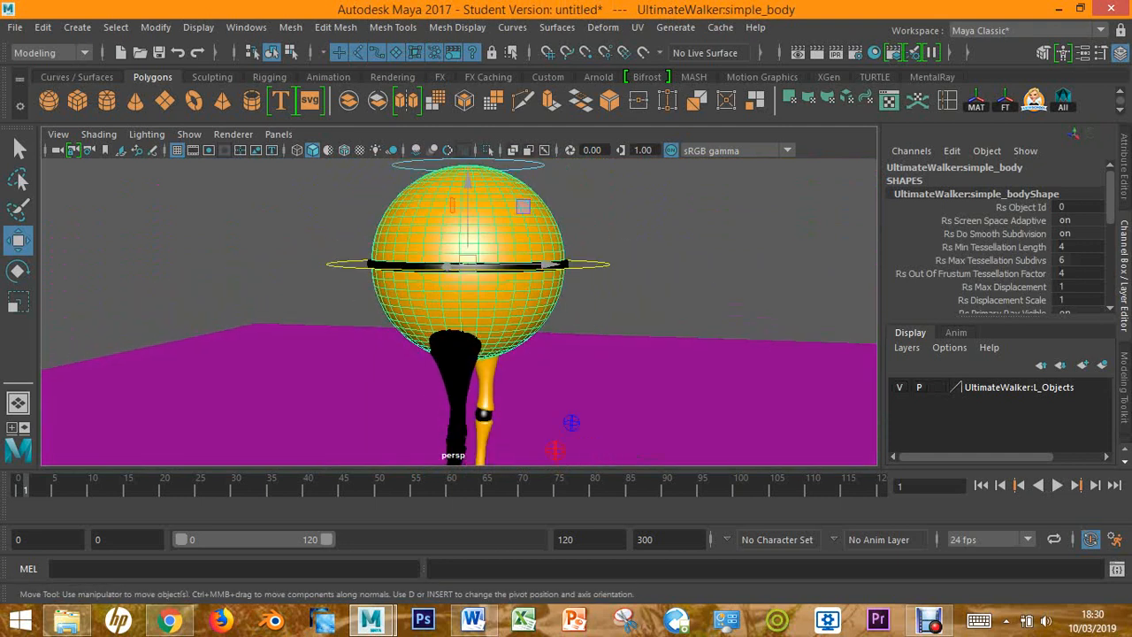
# Show the body's Shdr_ball_turuncu Phong material in the Attribute Editor
pyautogui.hotkey('ctrl', 'a')
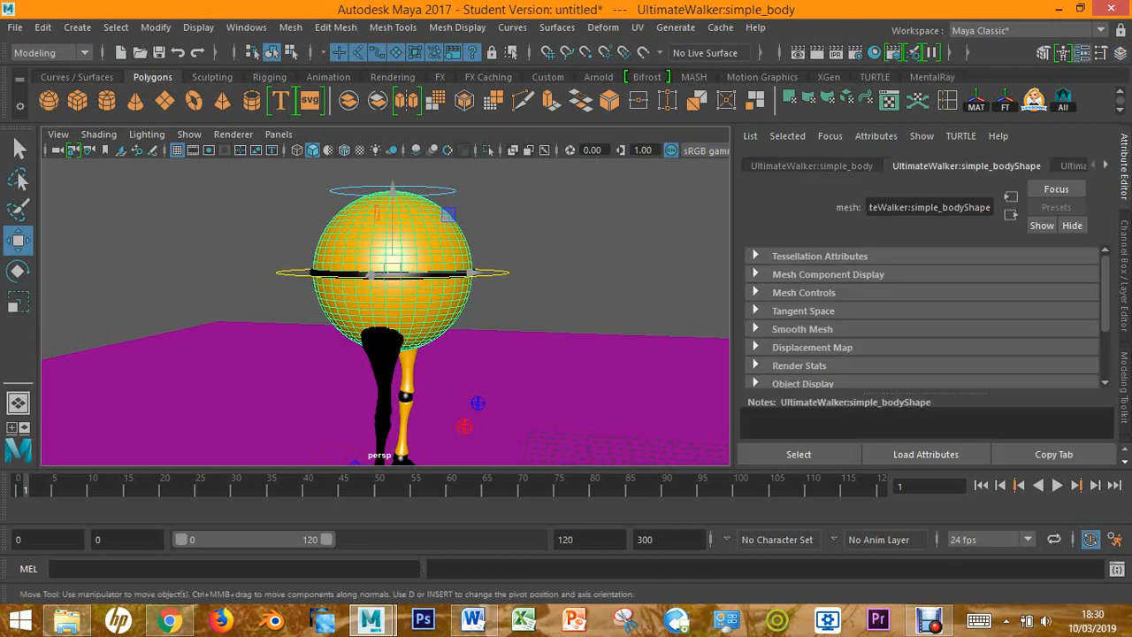
pyautogui.keyDown('alt'); pyautogui.moveTo(390, 309); pyautogui.dragTo(416, 308); pyautogui.keyUp('alt')
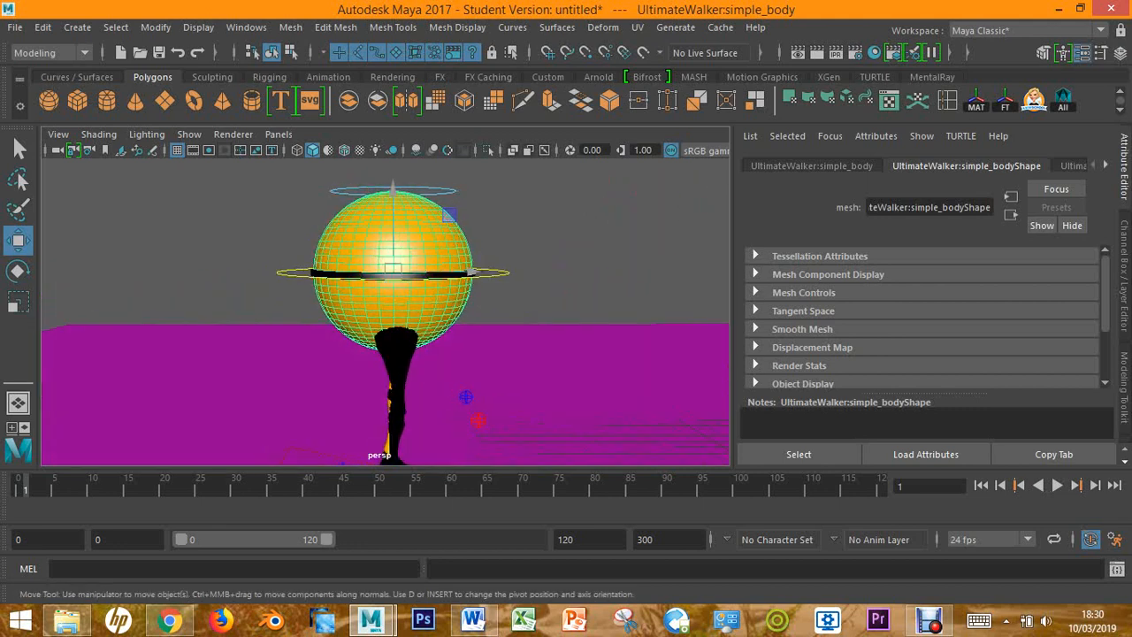
pyautogui.click(1105, 165)
pyautogui.click(1106, 166)
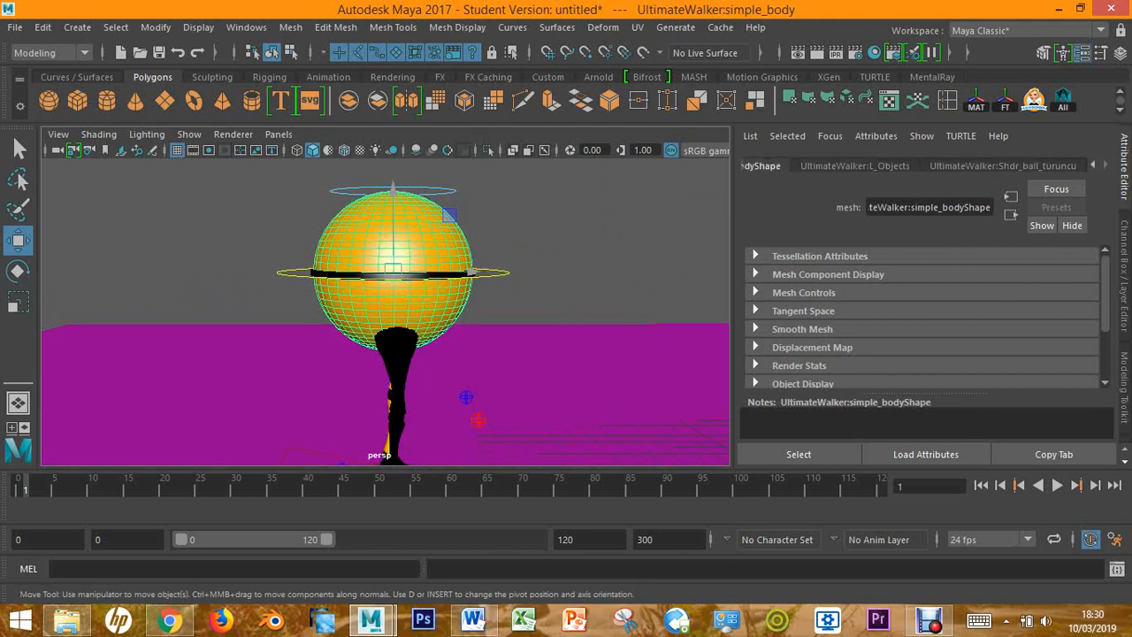
pyautogui.click(1003, 166)
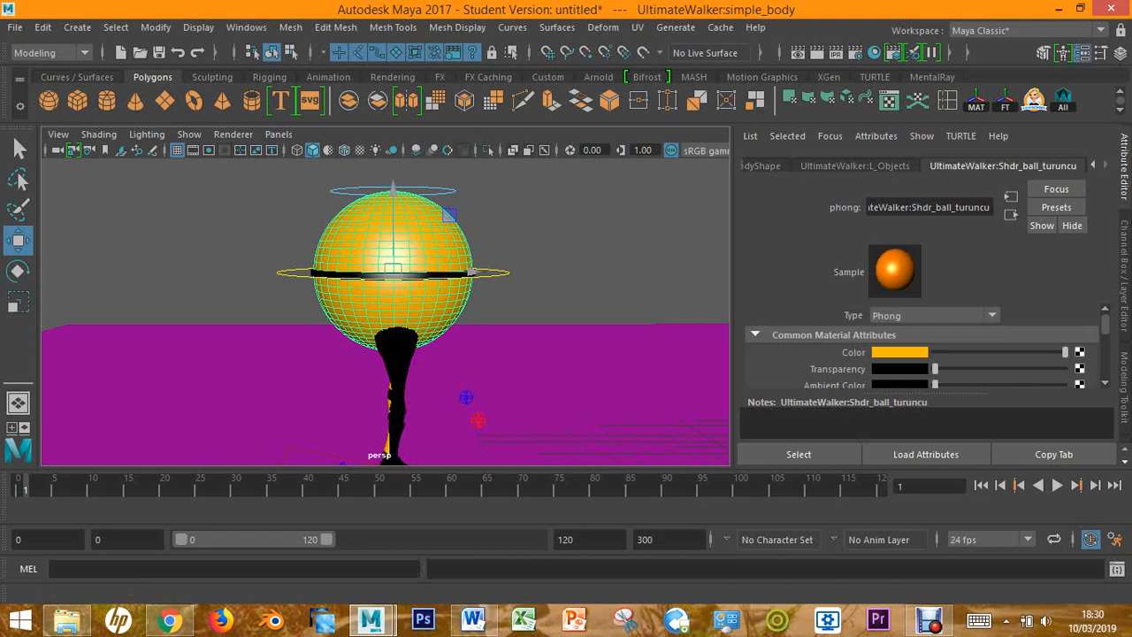
# Set the Shdr_ball_turuncu material's colour to a slightly darkened yellow with hue 60 and saturation 1
pyautogui.click(895, 352)
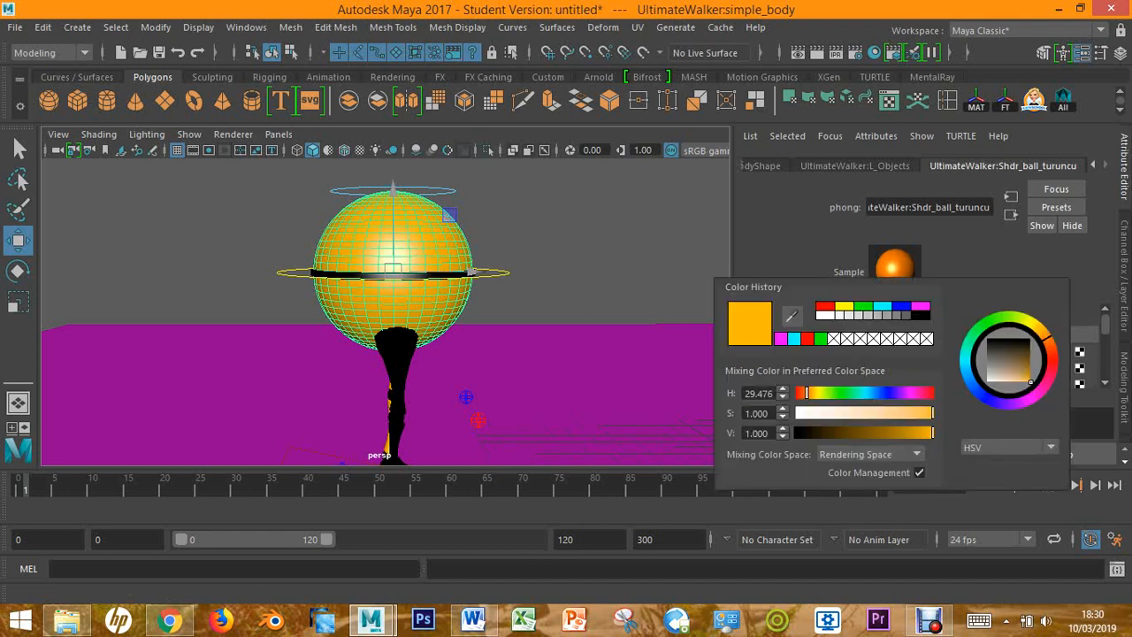
pyautogui.click(845, 306)
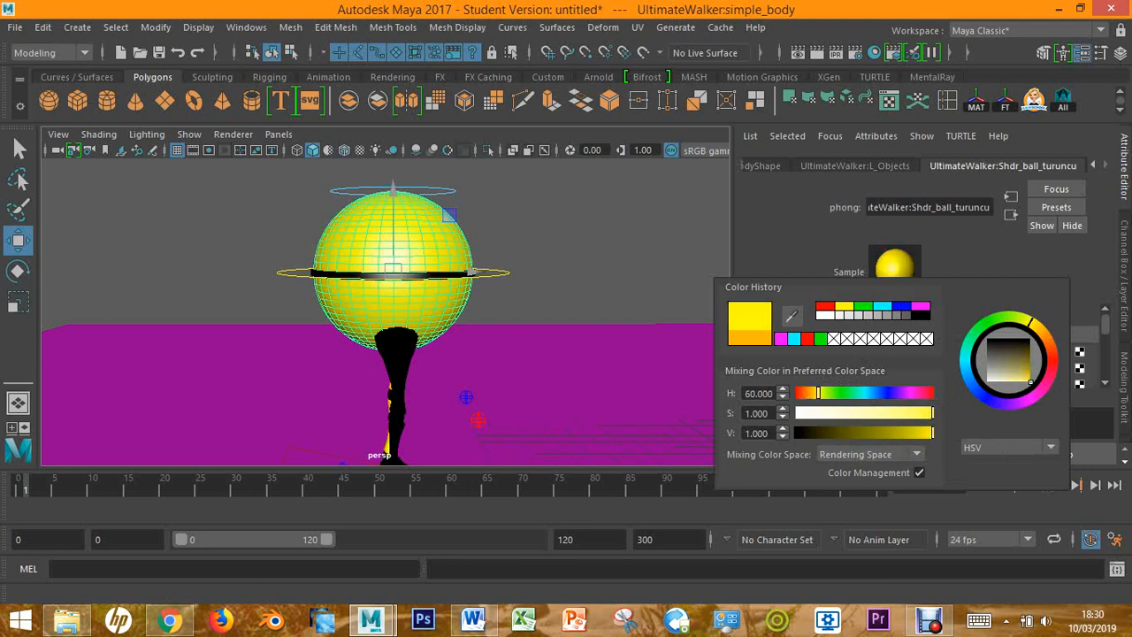
pyautogui.moveTo(931, 434)
pyautogui.mouseDown()
pyautogui.moveTo(901, 433)
pyautogui.moveTo(917, 433)
pyautogui.mouseUp()
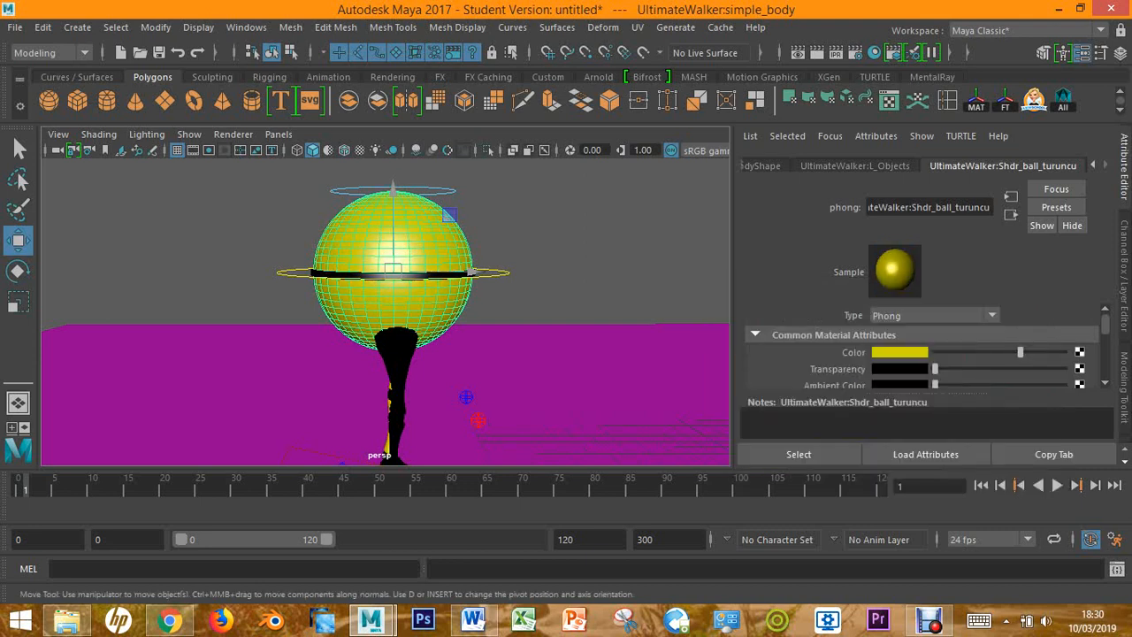
pyautogui.keyDown('alt'); pyautogui.moveTo(442, 310); pyautogui.dragTo(231, 310); pyautogui.keyUp('alt')
pyautogui.scroll(-4, 265, 314)
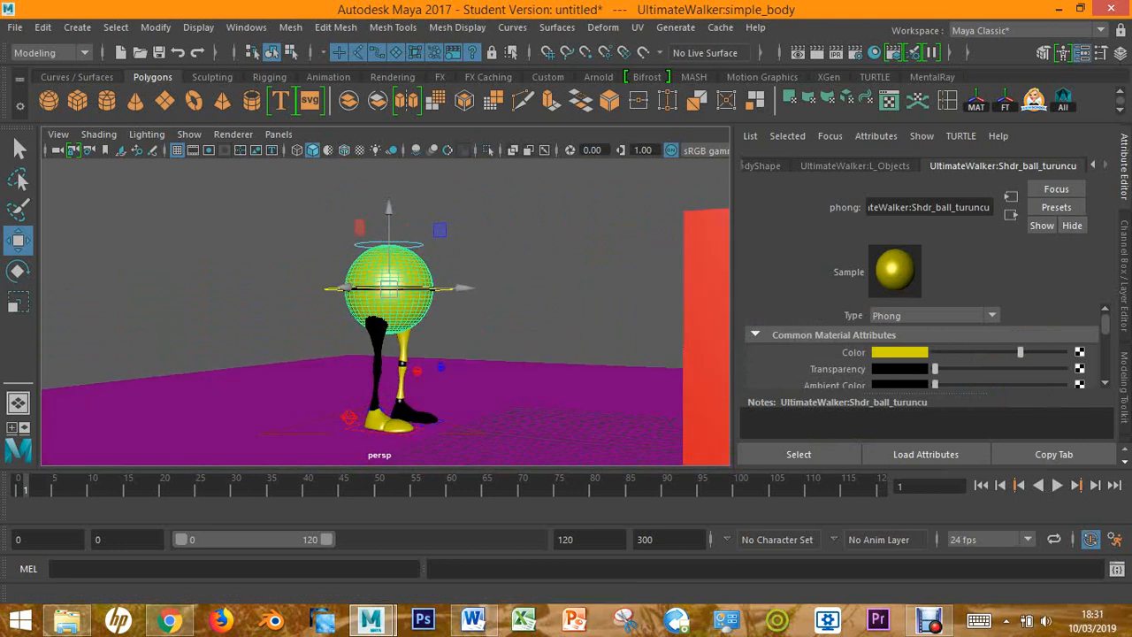
# Show the Channel Box and Layer Editor and set the UltimateWalker:L_Objects layer back to reference mode
pyautogui.hotkey('ctrl', 'a')
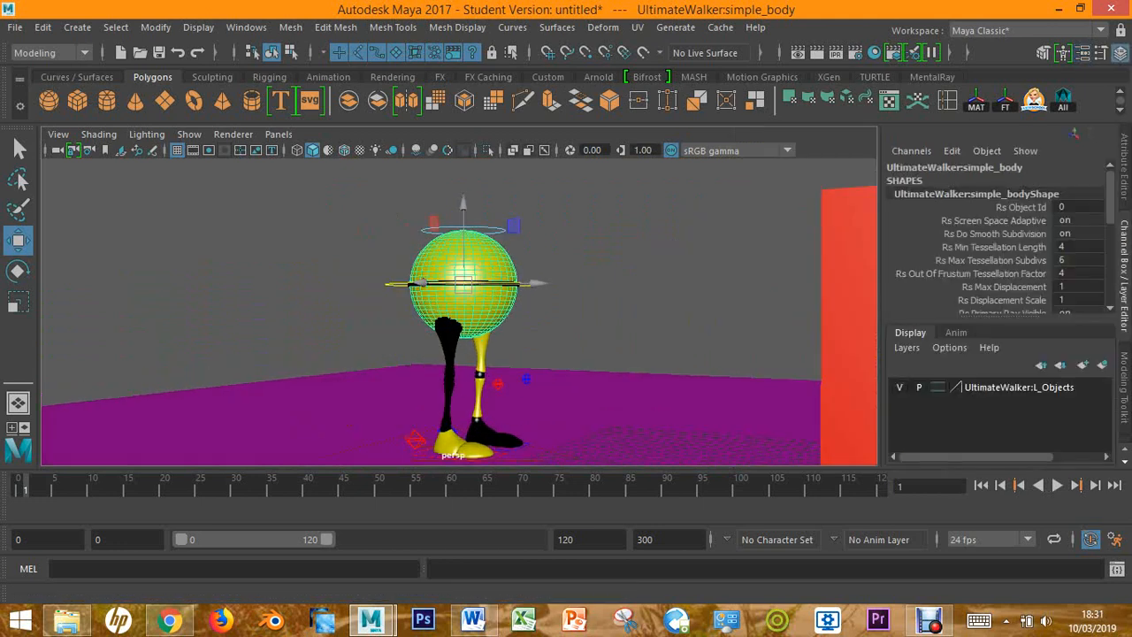
pyautogui.click(937, 386)
pyautogui.click(937, 387)
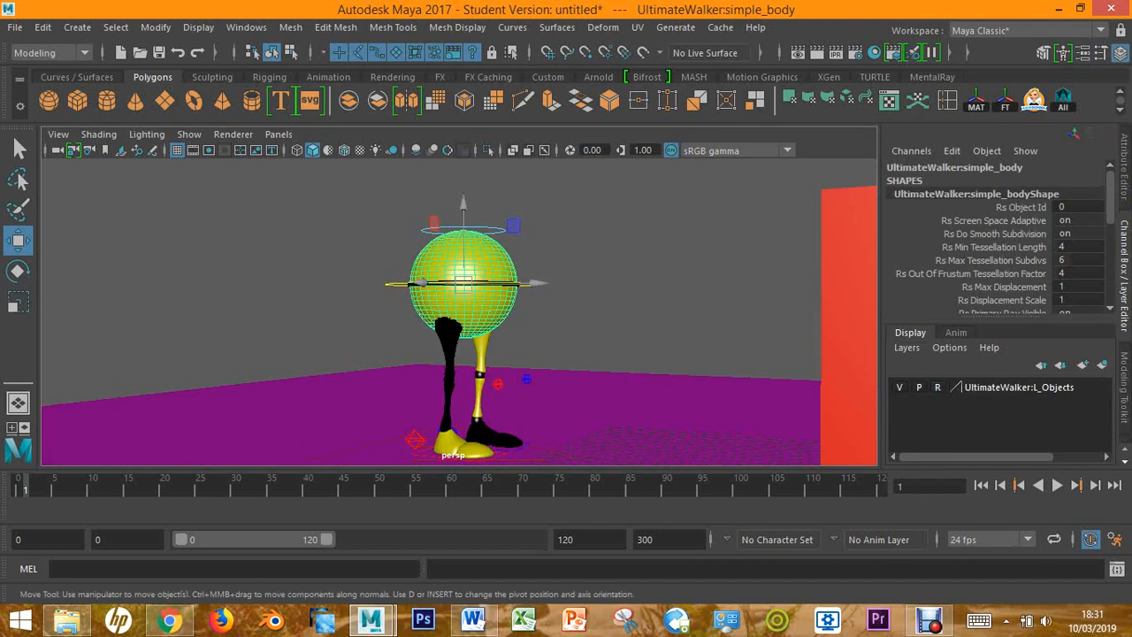
# Test whether the referenced body and the CTRL_Top control above it can be selected, and clear the selection
pyautogui.click(646, 274)
pyautogui.scroll(4, 460, 311)
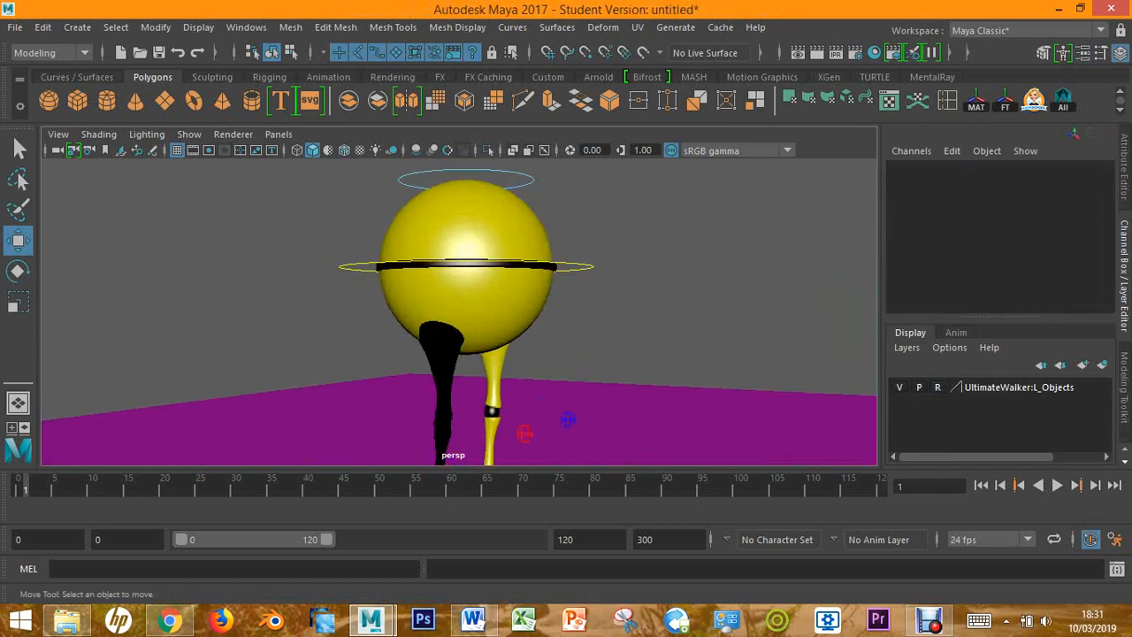
pyautogui.click(420, 261)
pyautogui.click(450, 170)
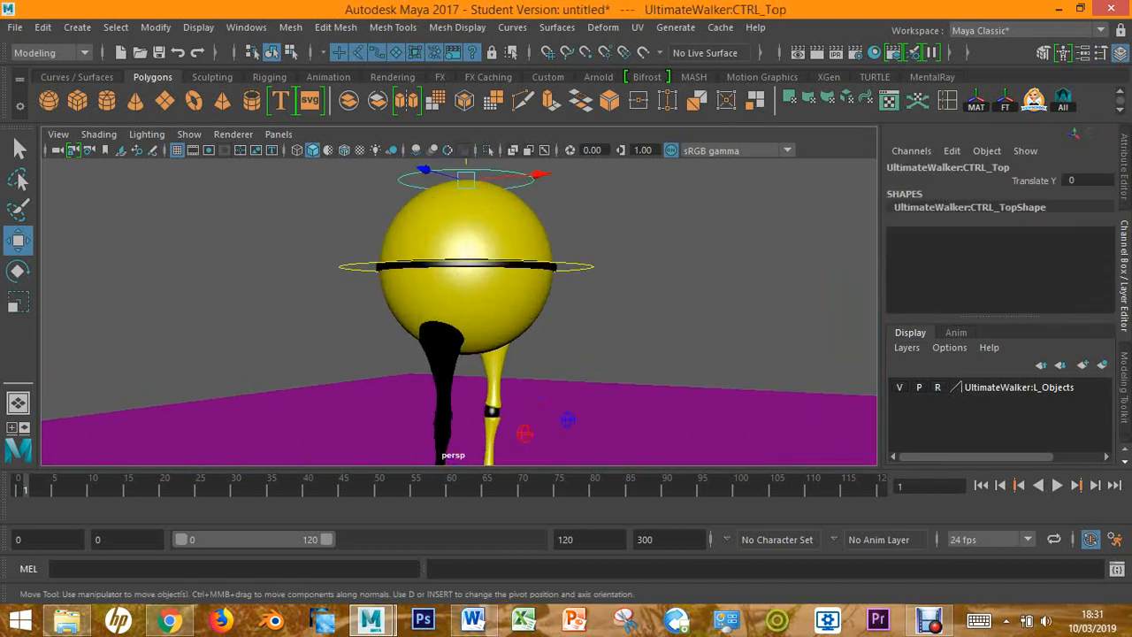
pyautogui.click(602, 216)
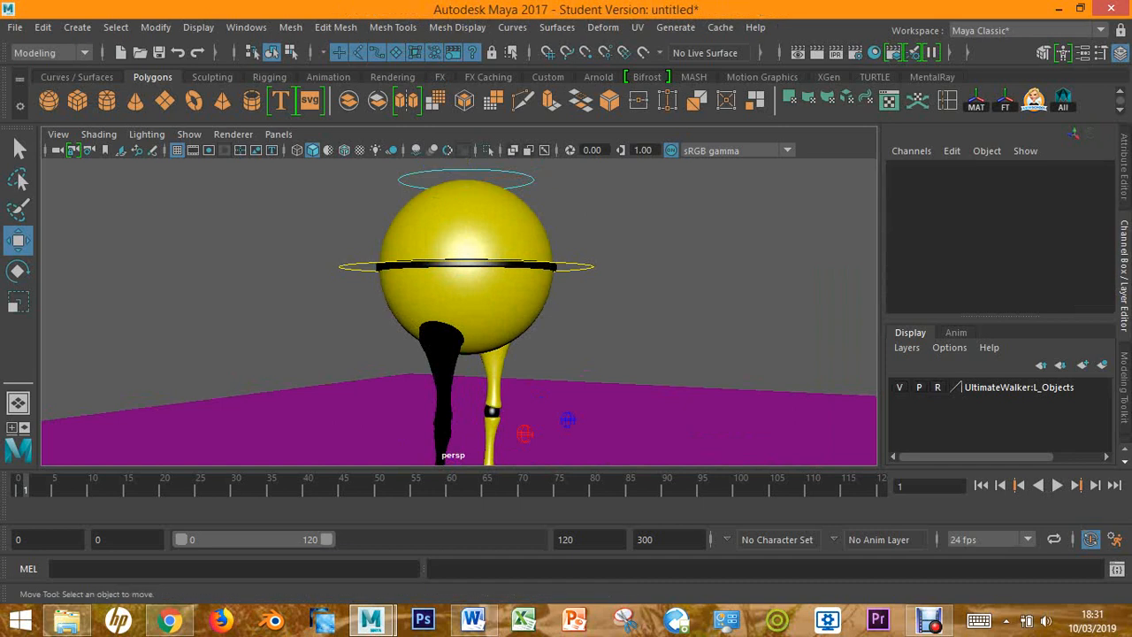